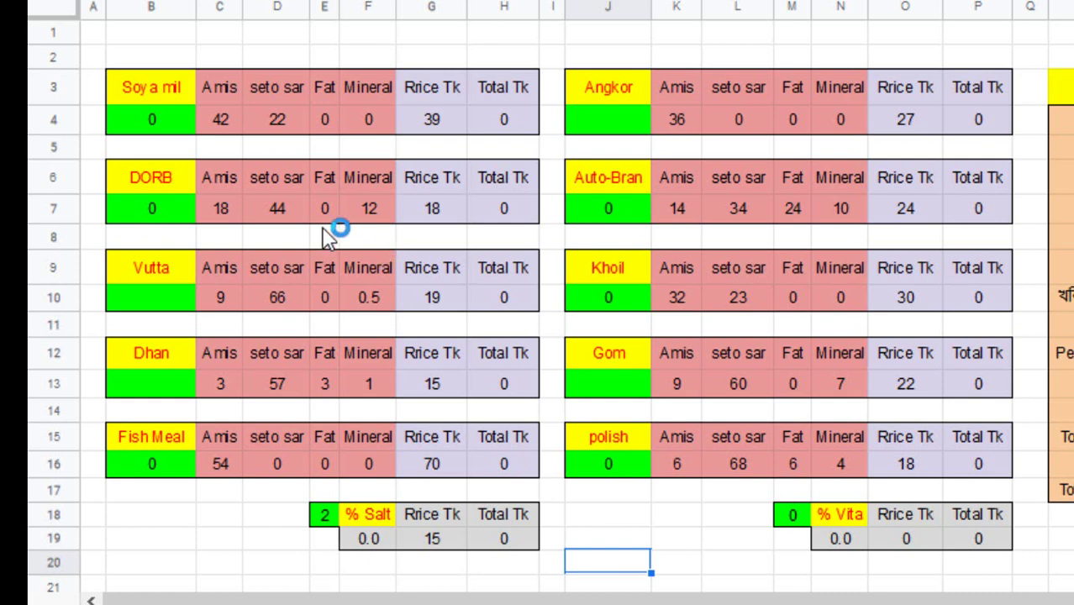
- Rename the Dhan ingredient heading as "Rep seed"
click(166, 352)
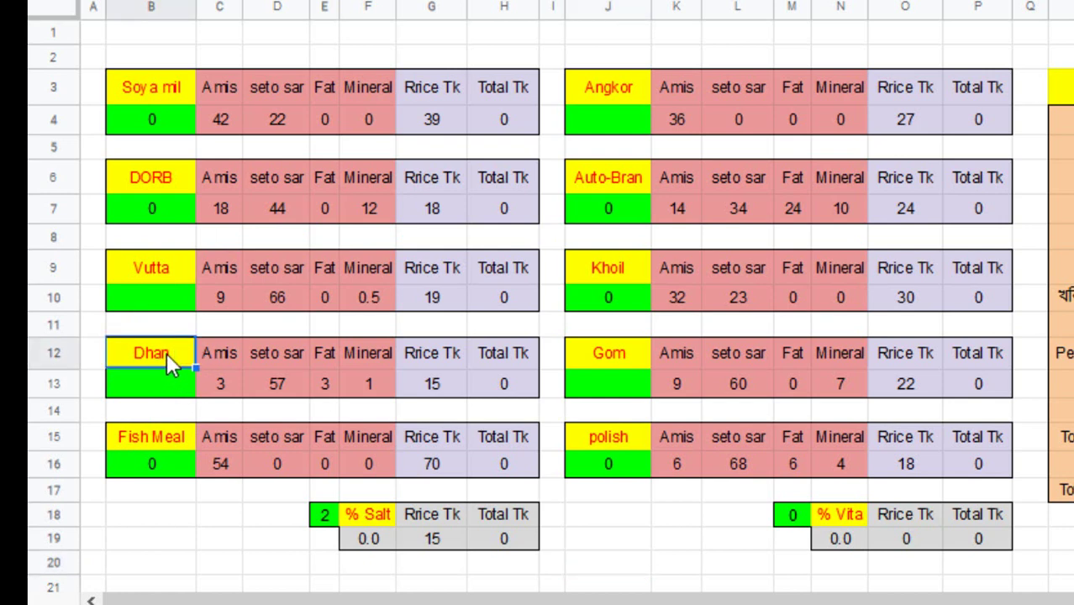
text(Rep)
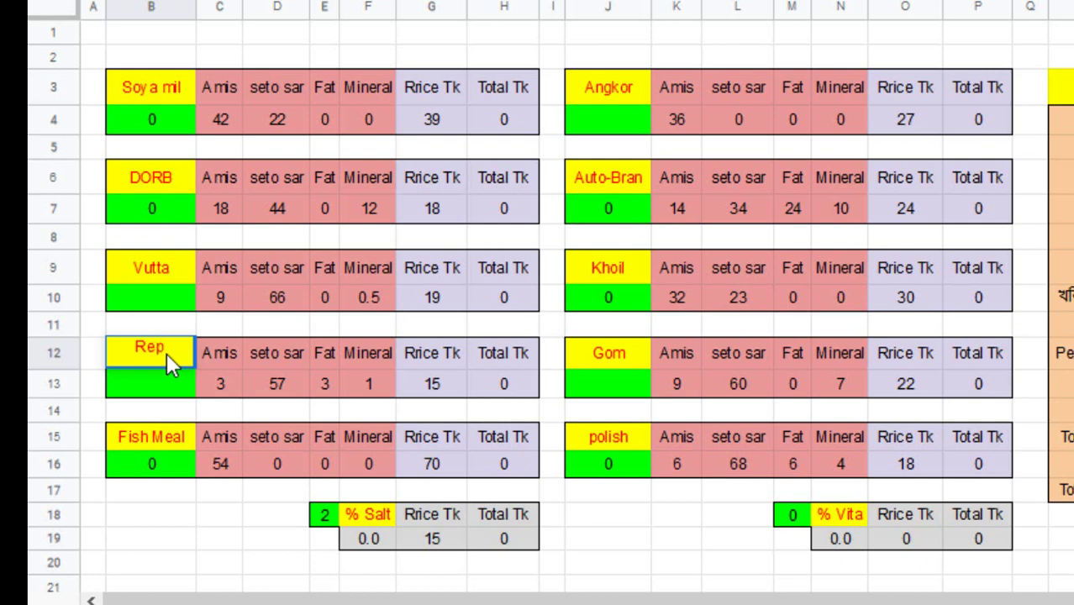
text( seed)
- Set the Rep seed nutrient values to Amis 36, seto sar 24, Fat 0 and Mineral 0
click(230, 381)
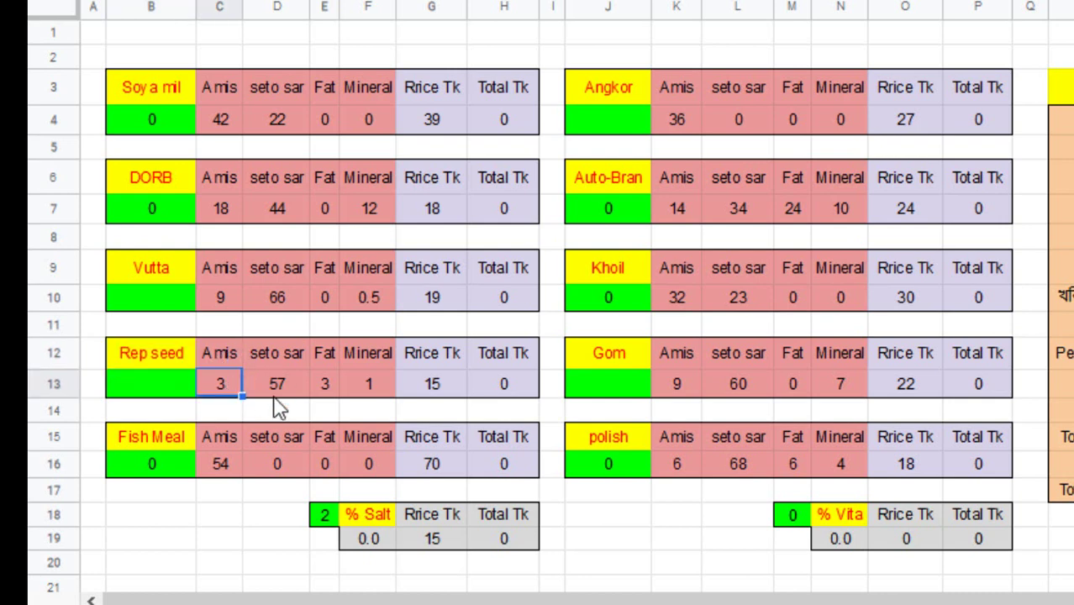
text(36)
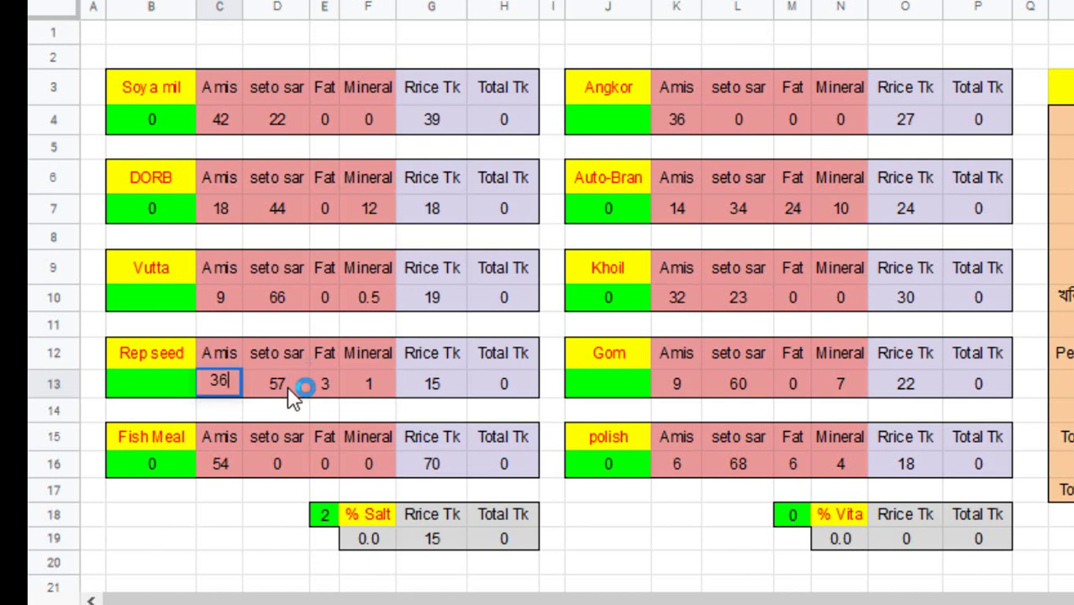
click(301, 390)
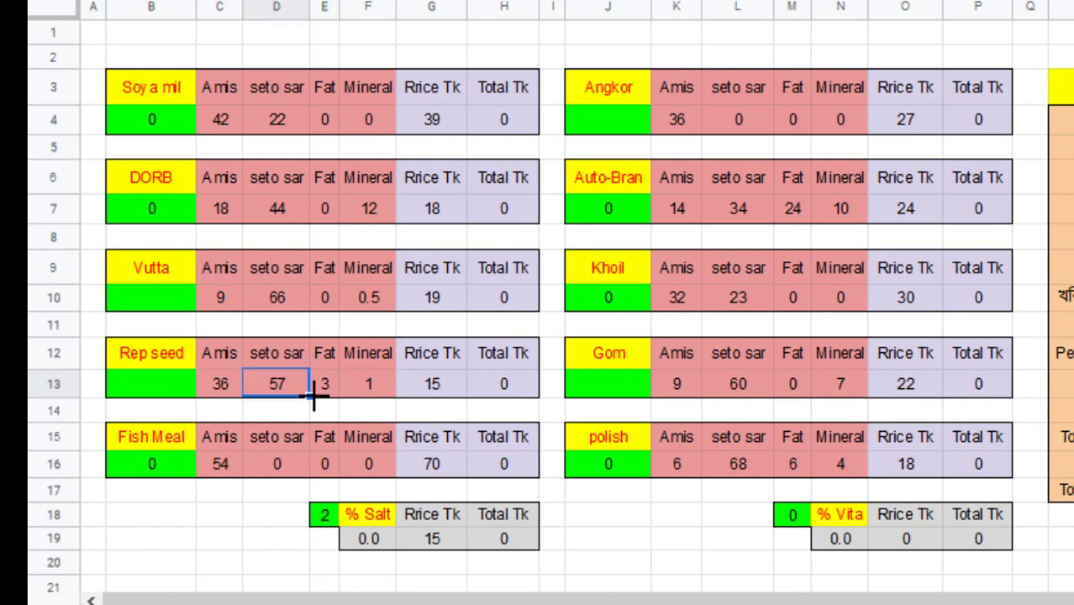
text(24)
click(336, 387)
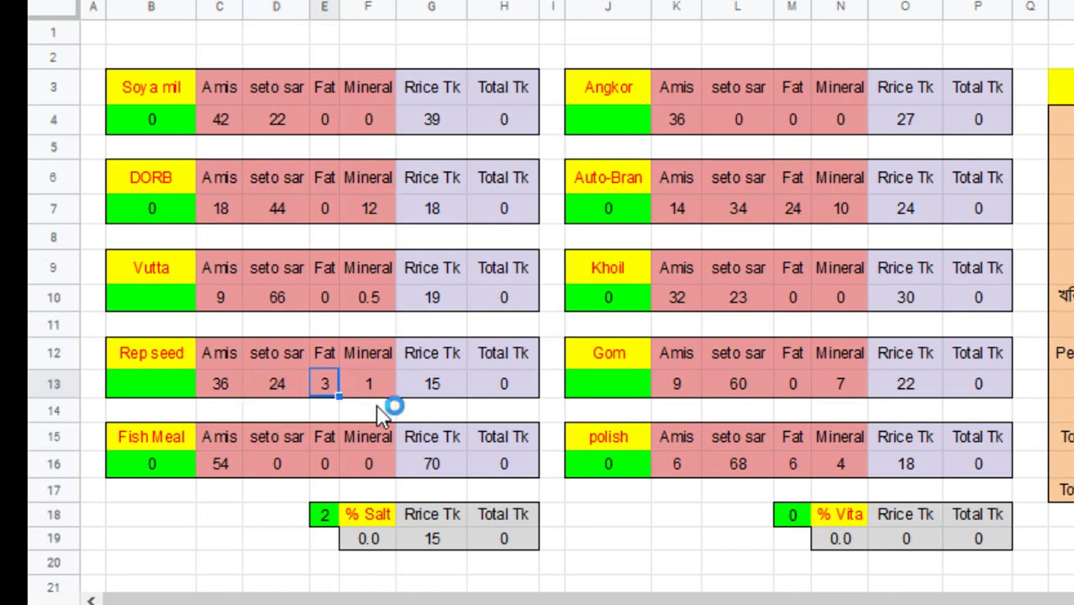
text(0)
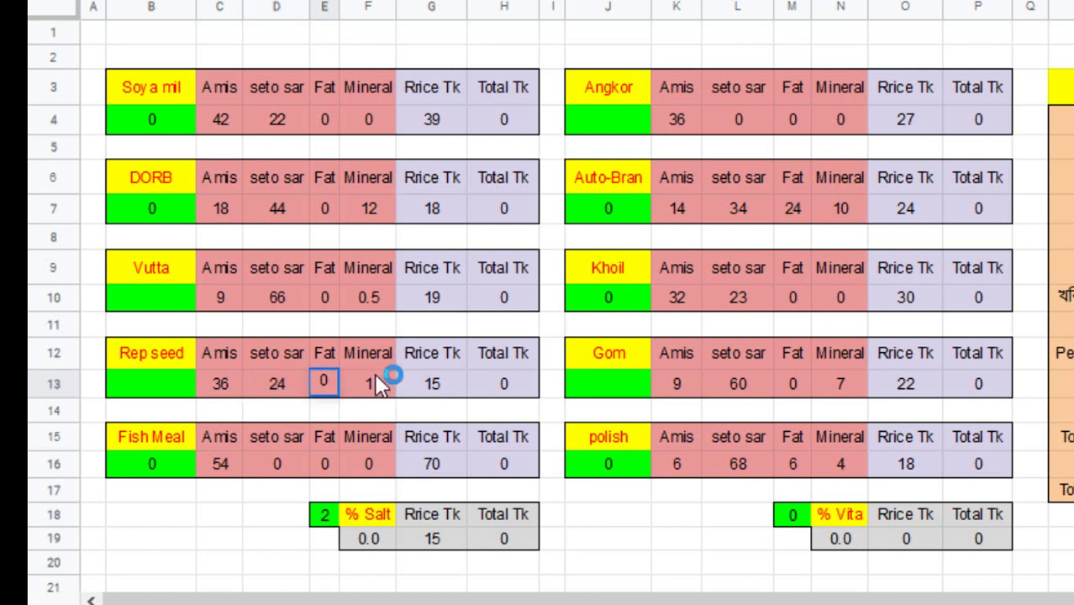
click(379, 387)
click(446, 391)
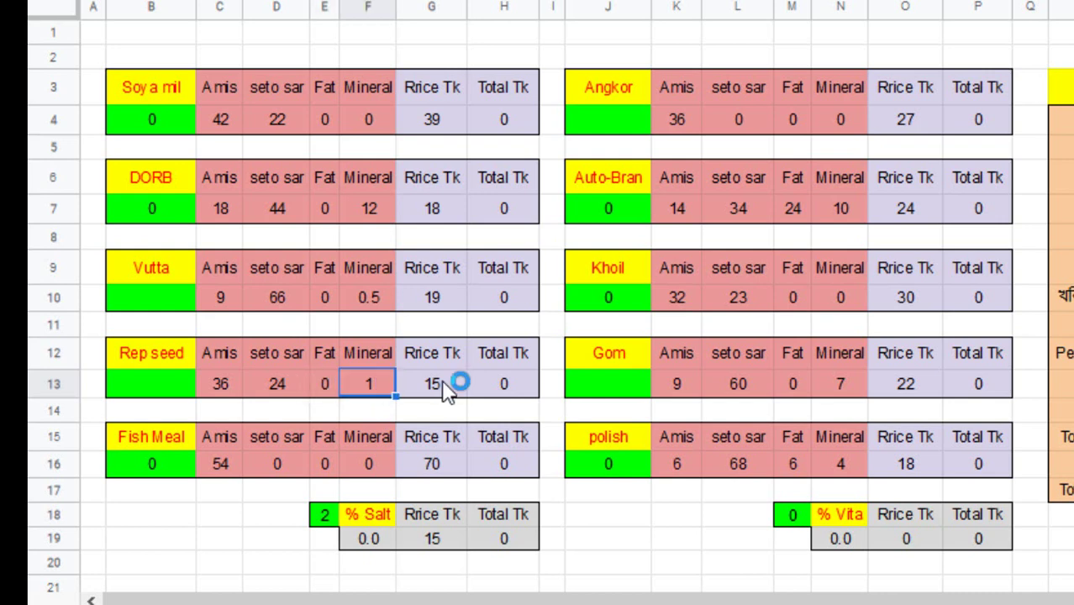
text(0)
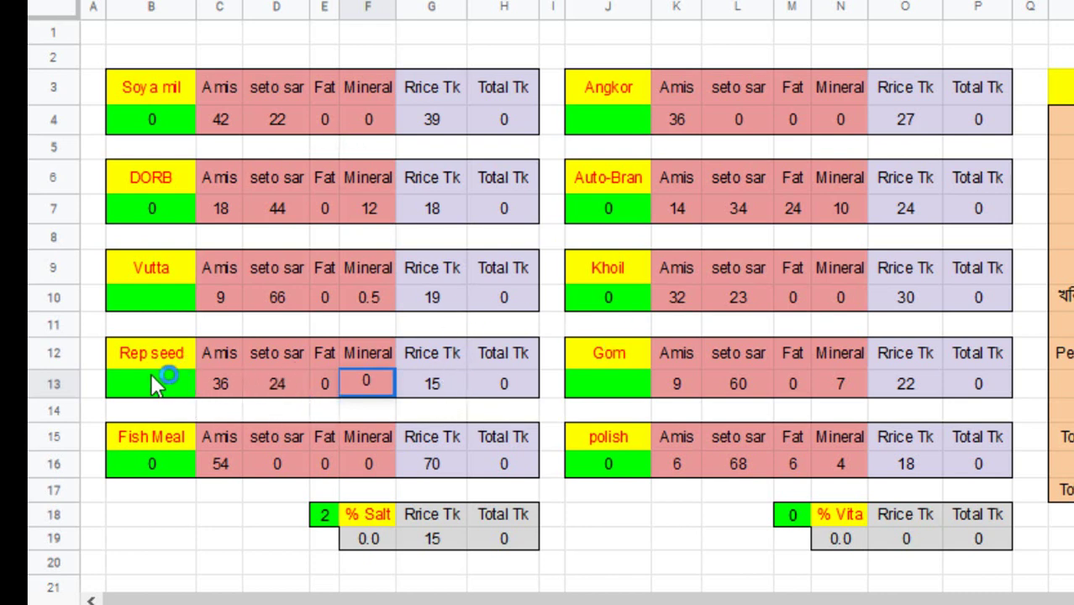
- Set the Rep seed unit price to 26 Tk
click(436, 385)
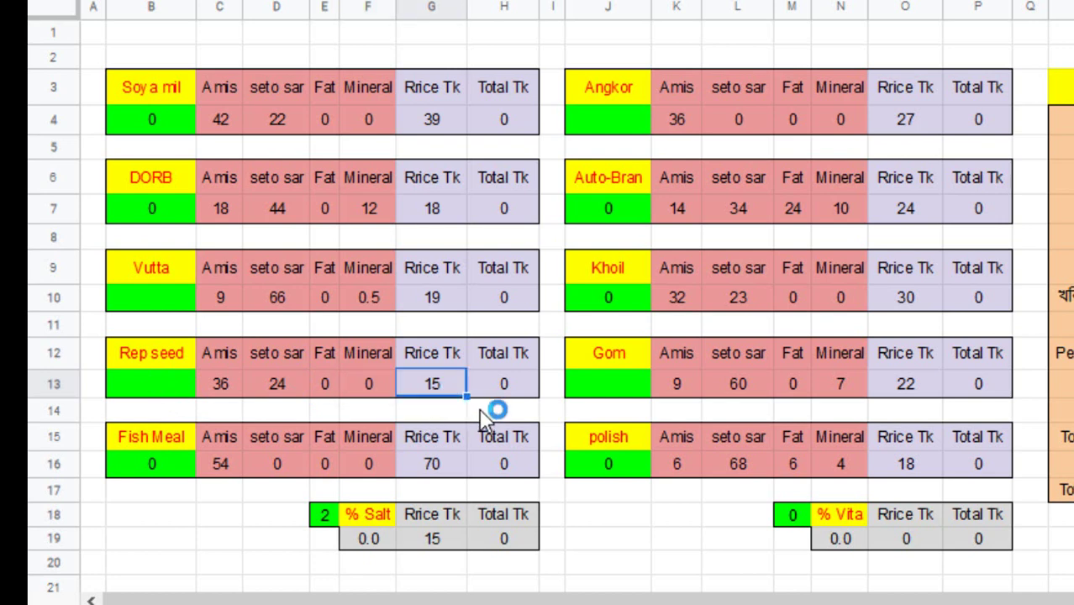
text(26)
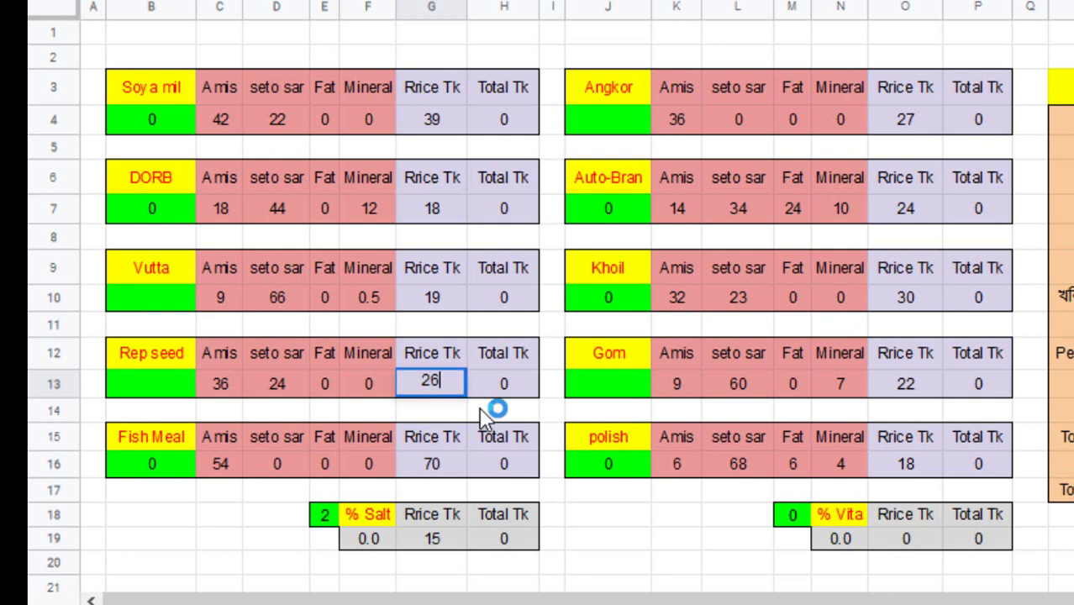
key(Return)
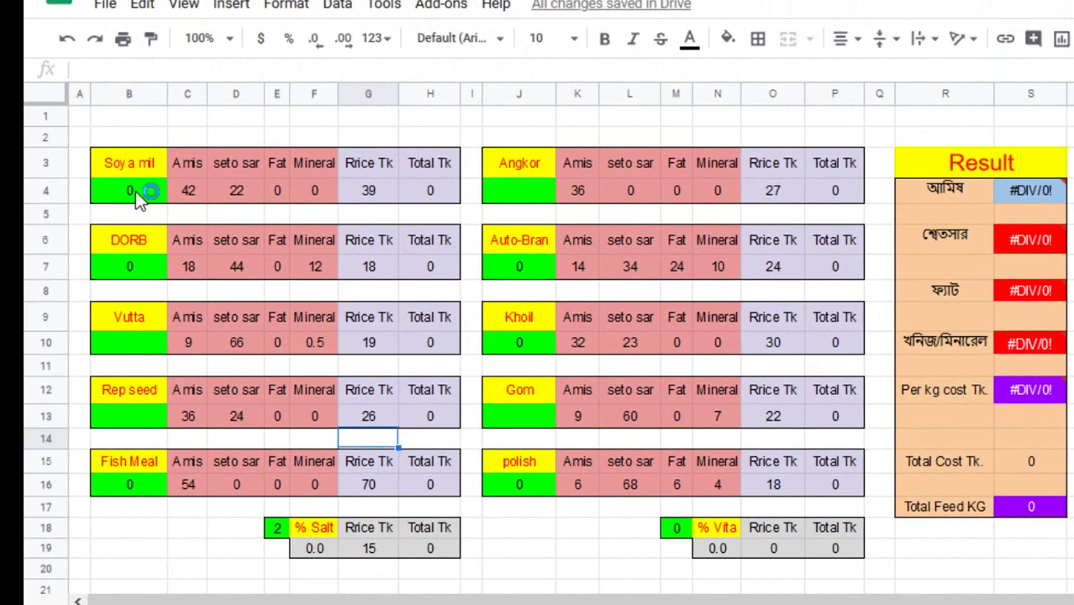
- Enter the ingredient quantities 35 for Soya mil, 30 for DORB and 30 for Auto-Bran
click(135, 191)
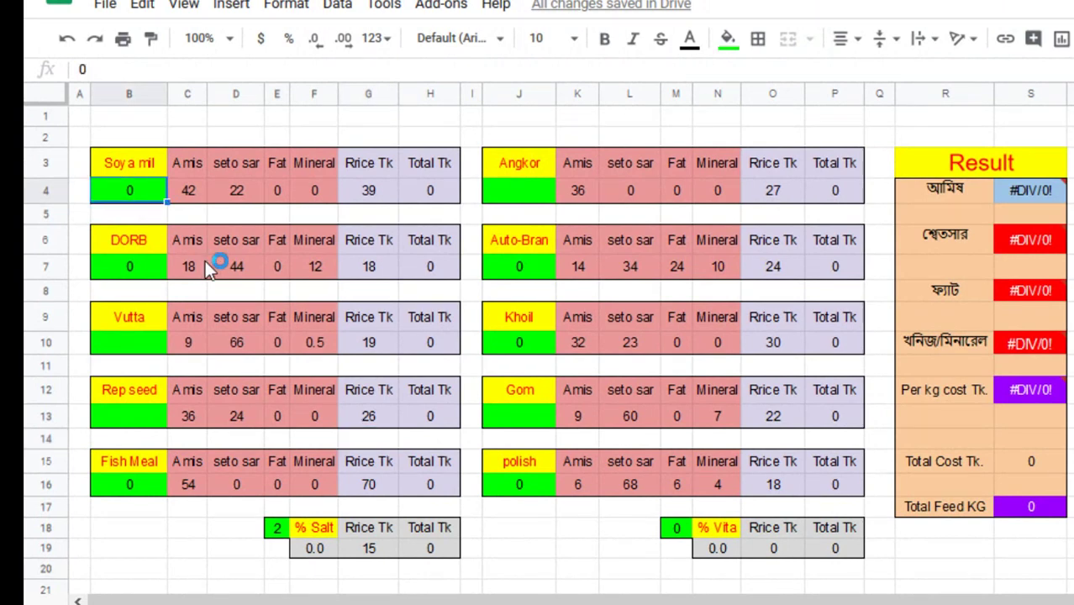
text(35)
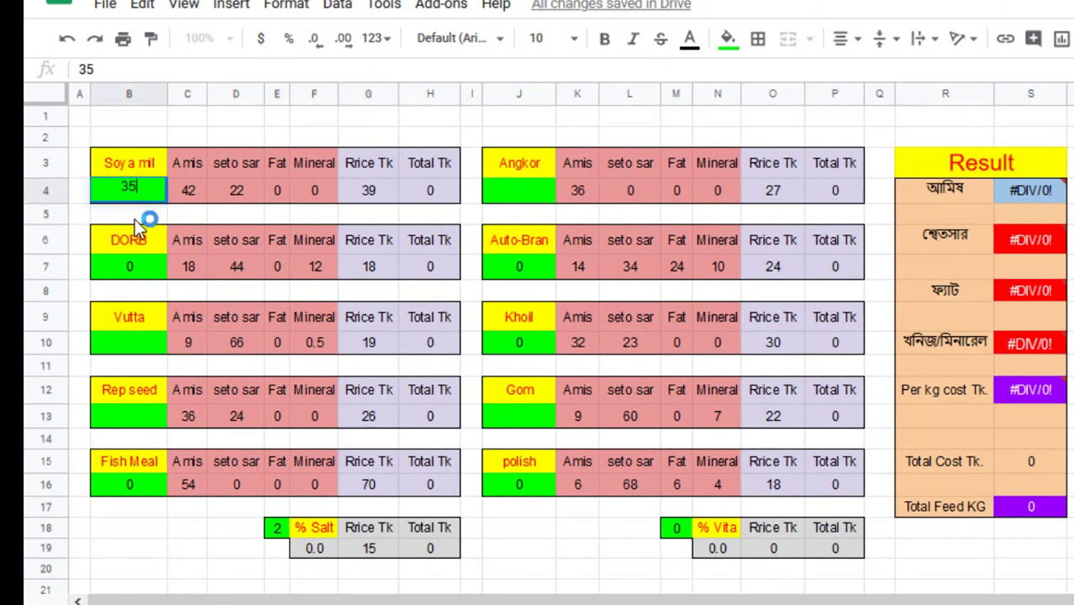
click(141, 266)
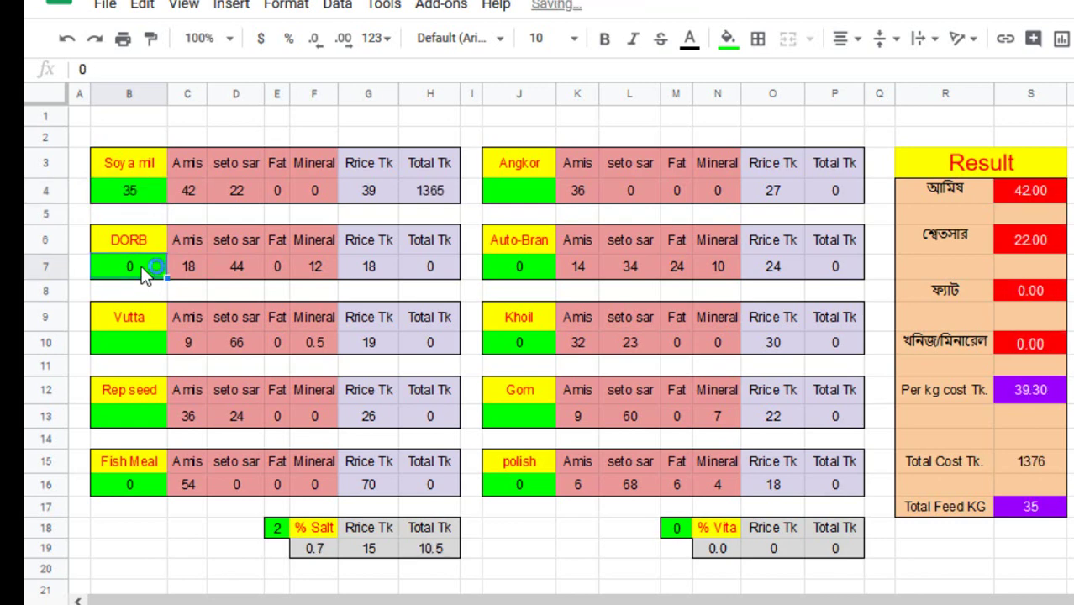
text(30)
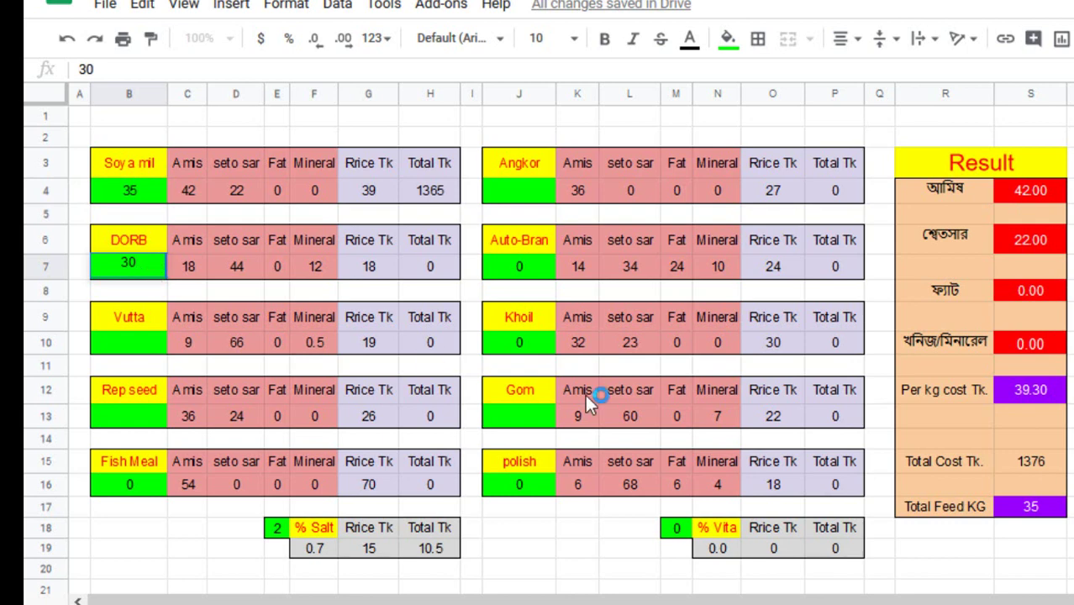
click(525, 273)
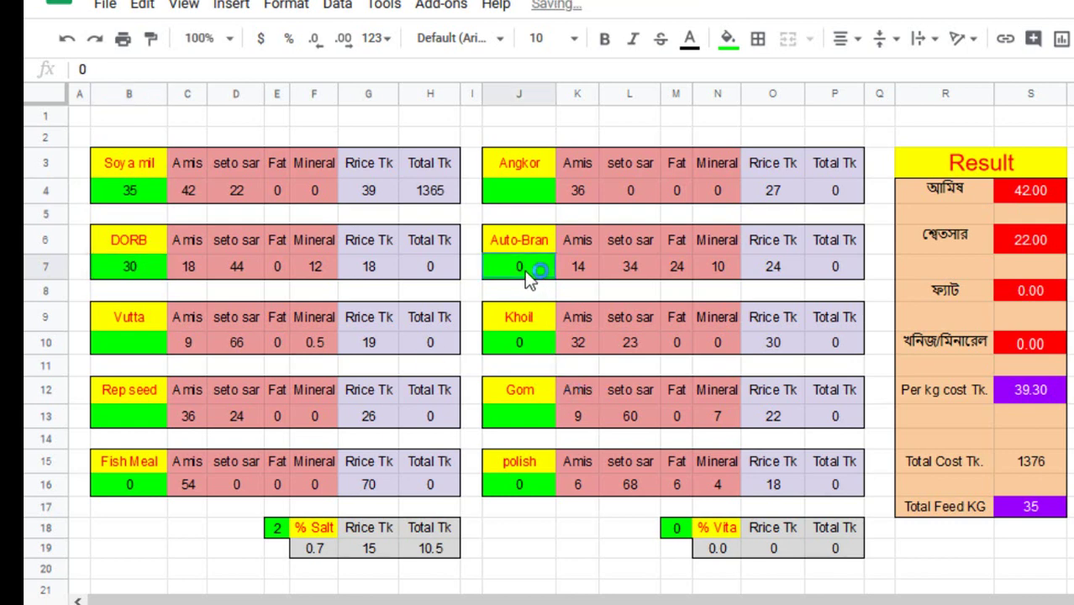
text(30)
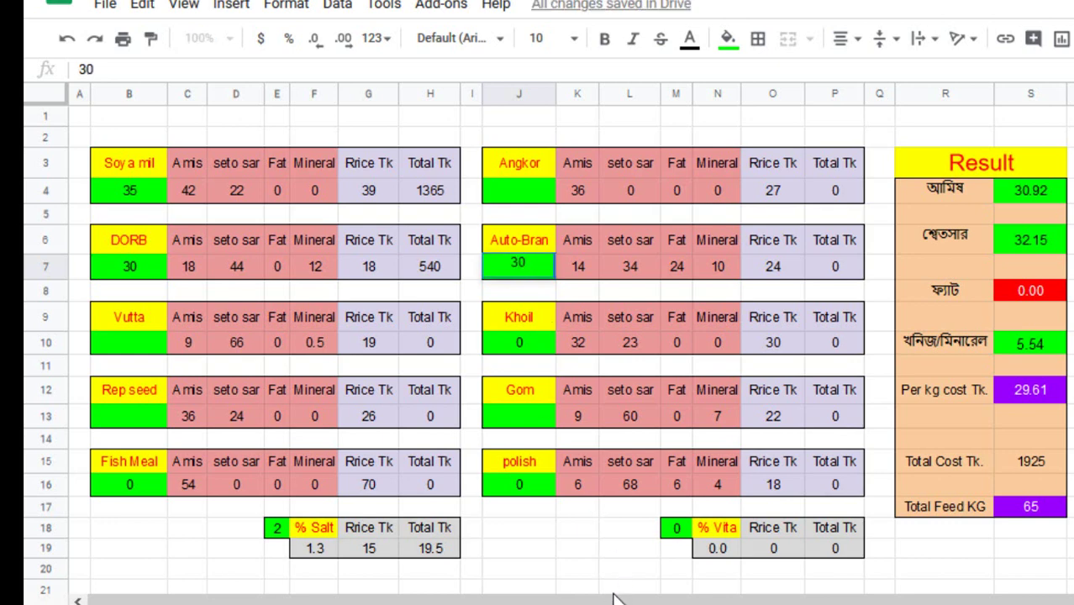
click(577, 565)
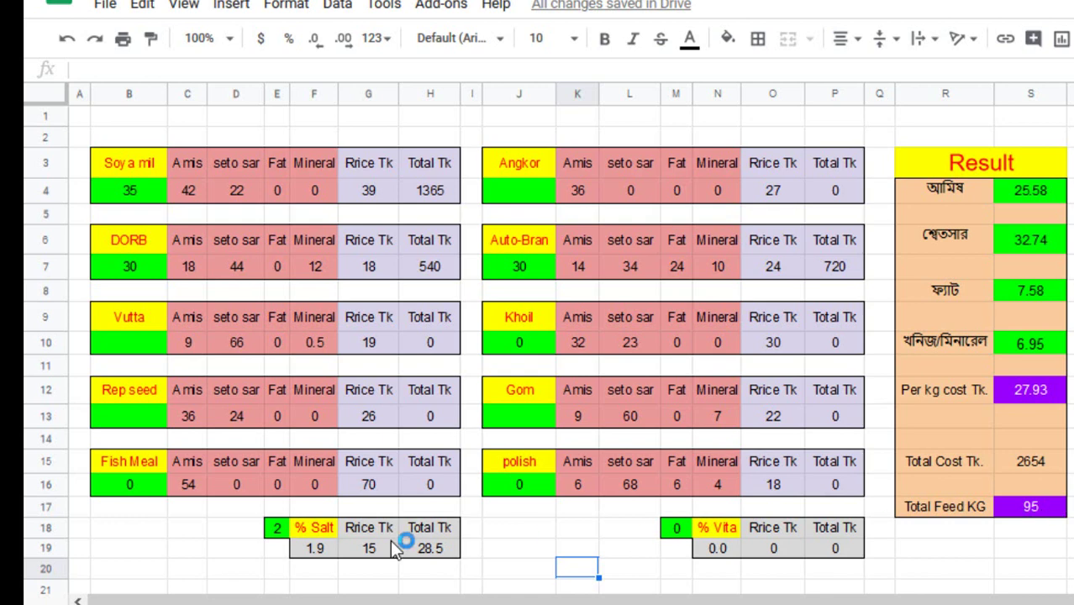
- Set the Fish Meal quantity to 5
click(132, 484)
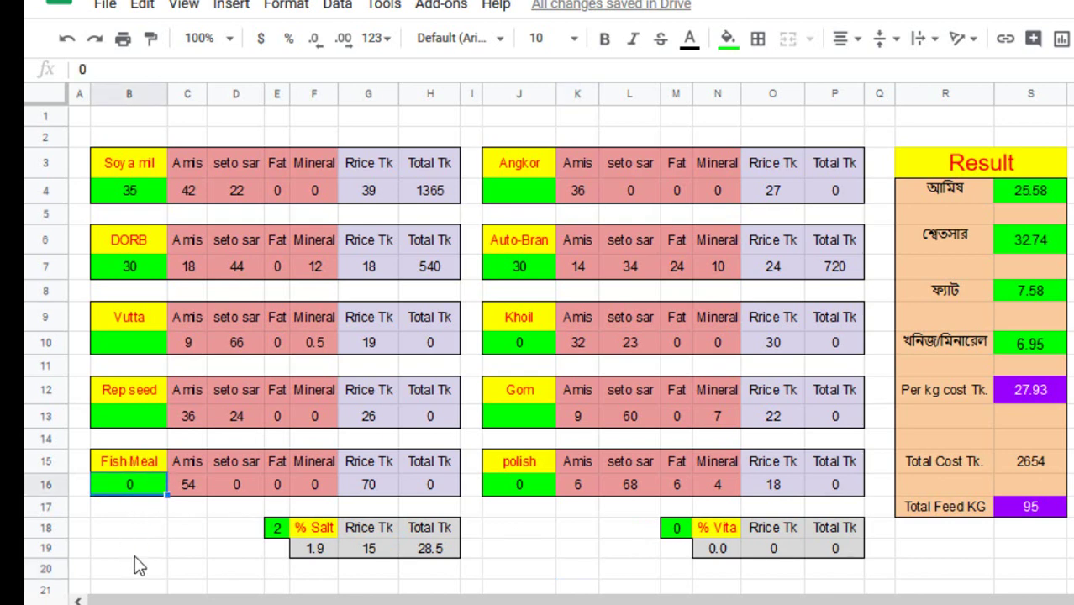
text(5)
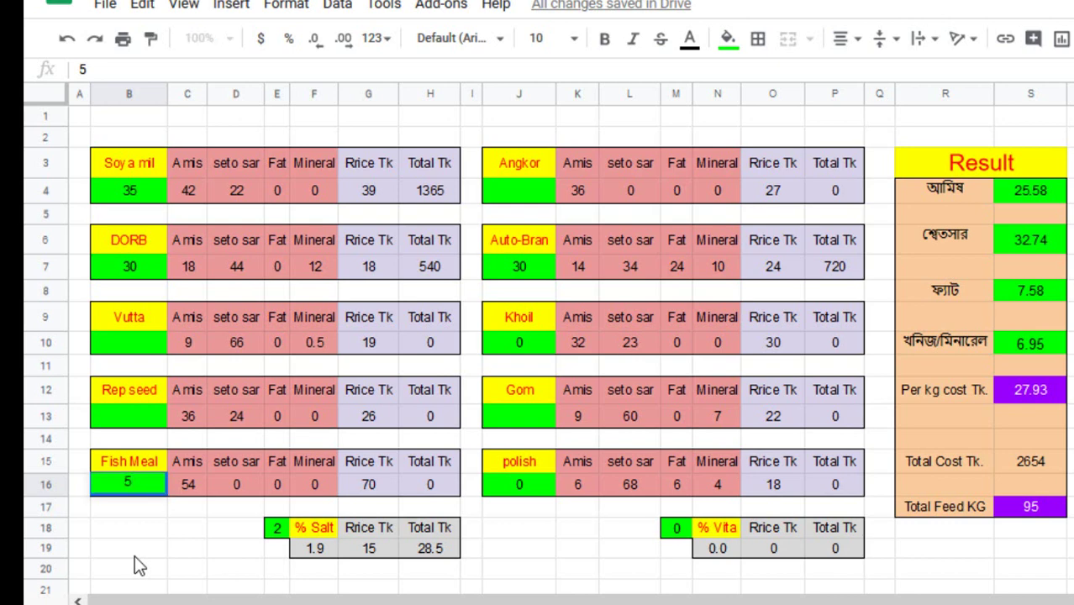
key(Return)
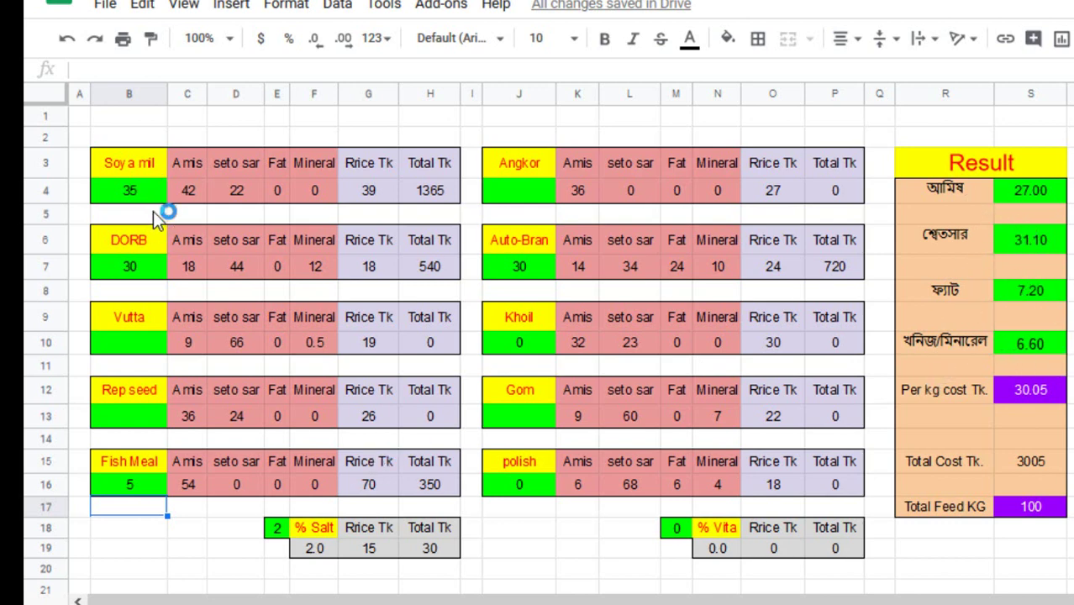
- Reduce the Soya mil quantity to 20 and enter 15 for Vutta
click(142, 190)
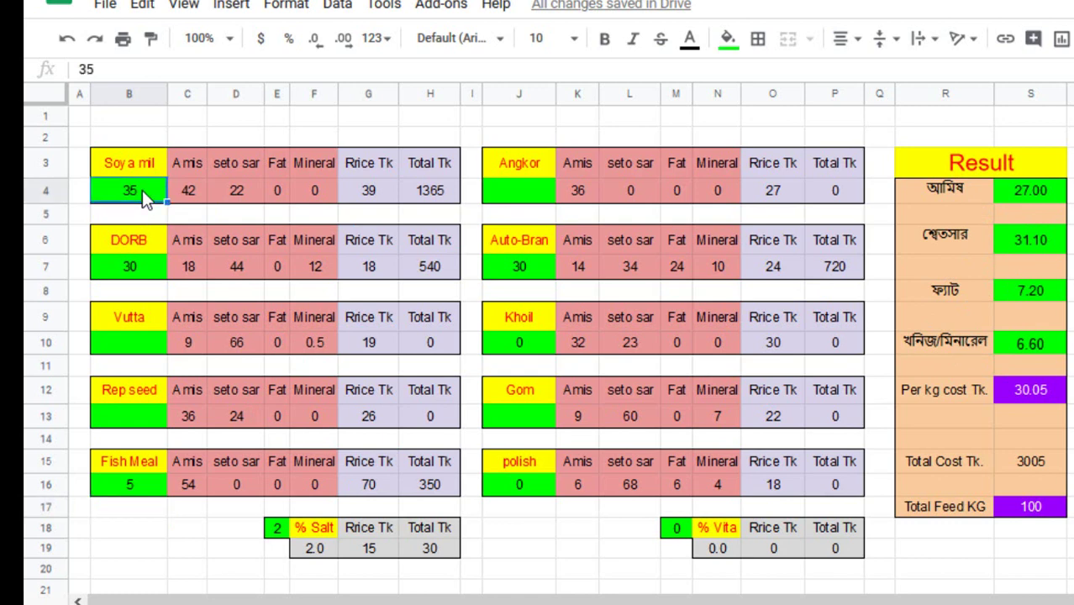
text(20)
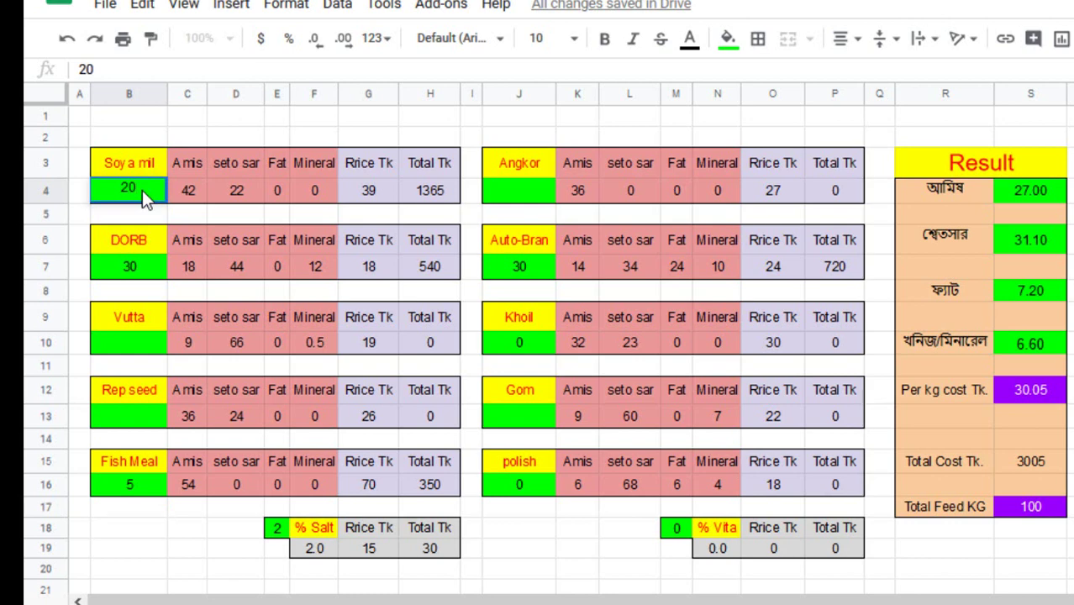
click(139, 341)
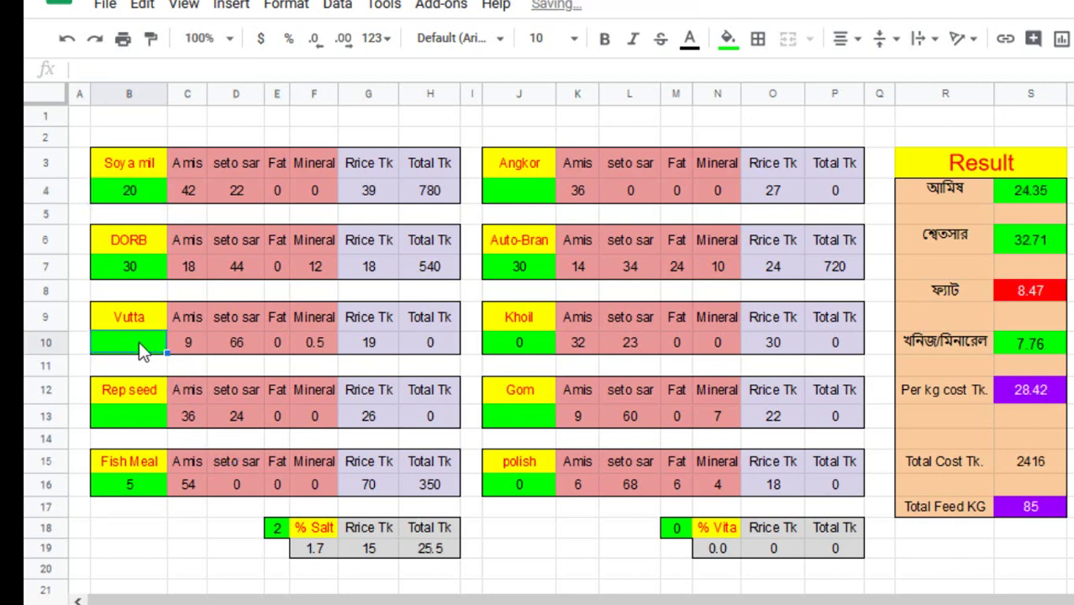
text(15)
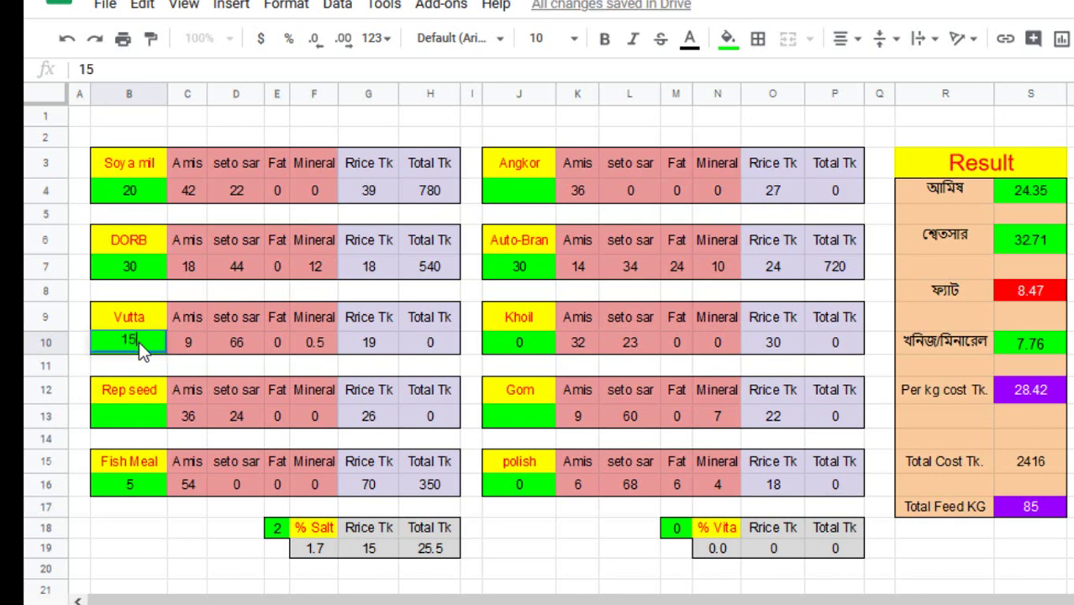
key(Return)
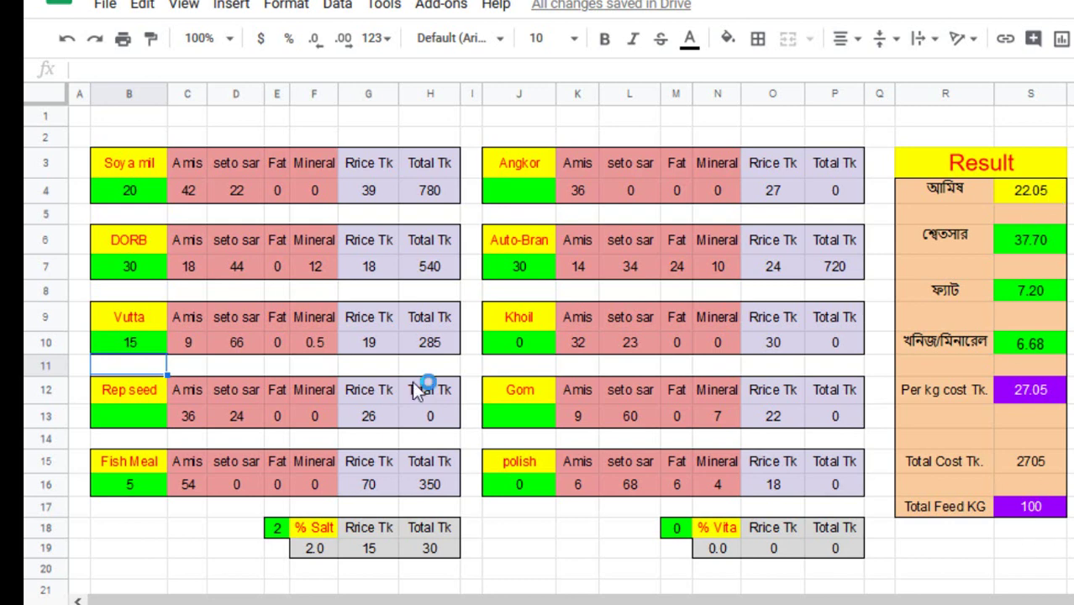
- Reduce the Auto-Bran quantity to 20 and enter 10 for Angkor
click(156, 274)
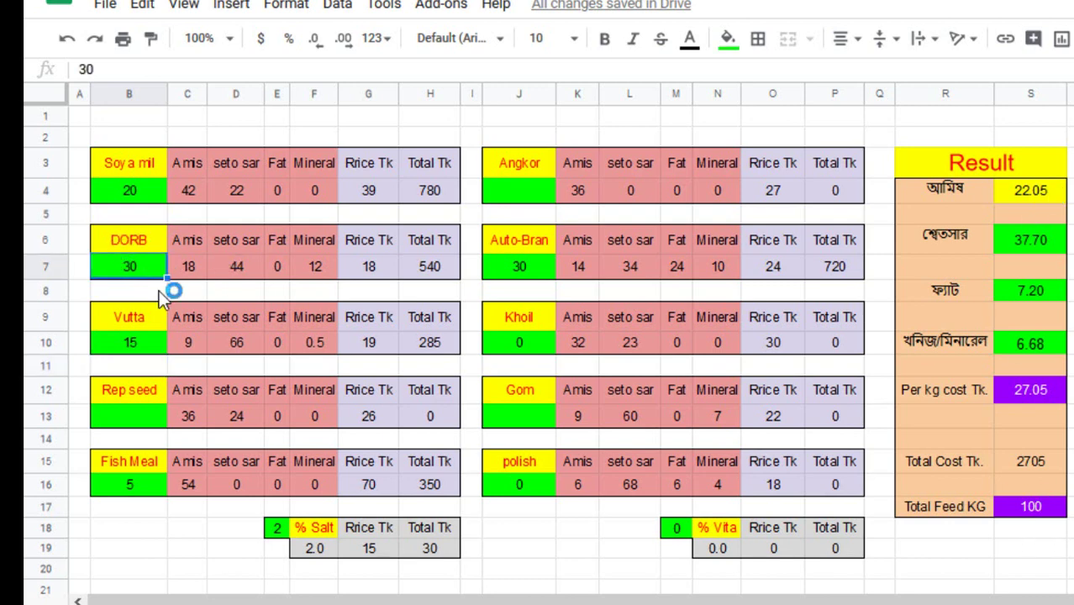
click(542, 267)
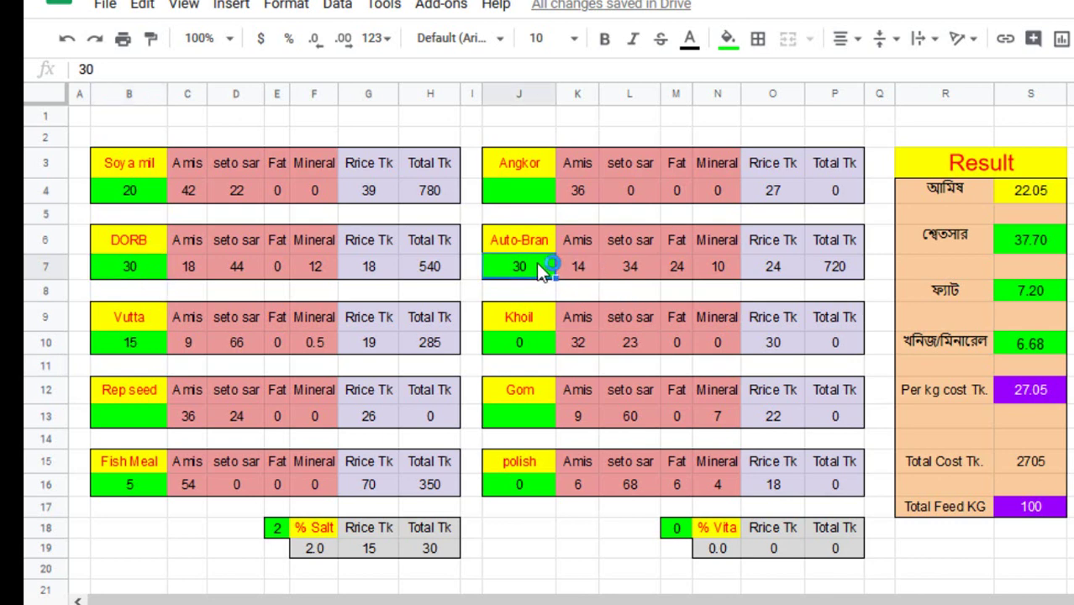
text(20)
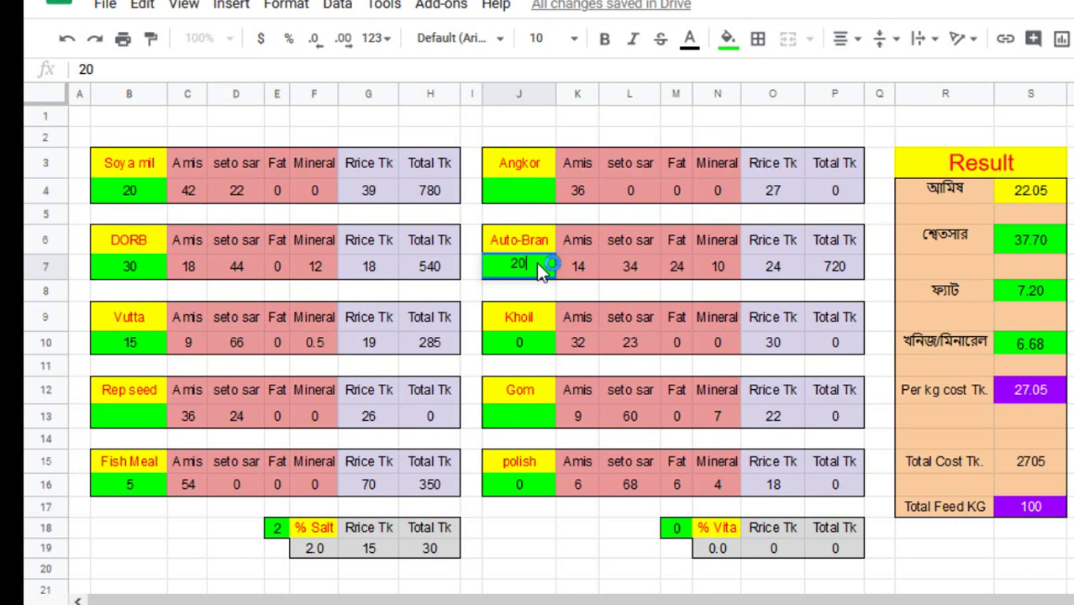
click(536, 200)
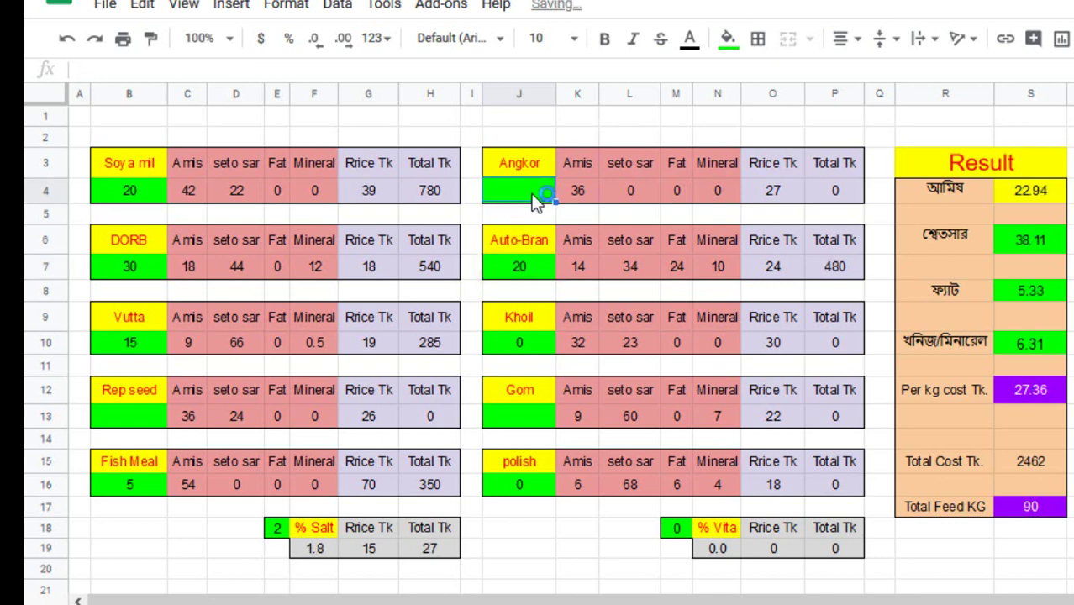
text(10)
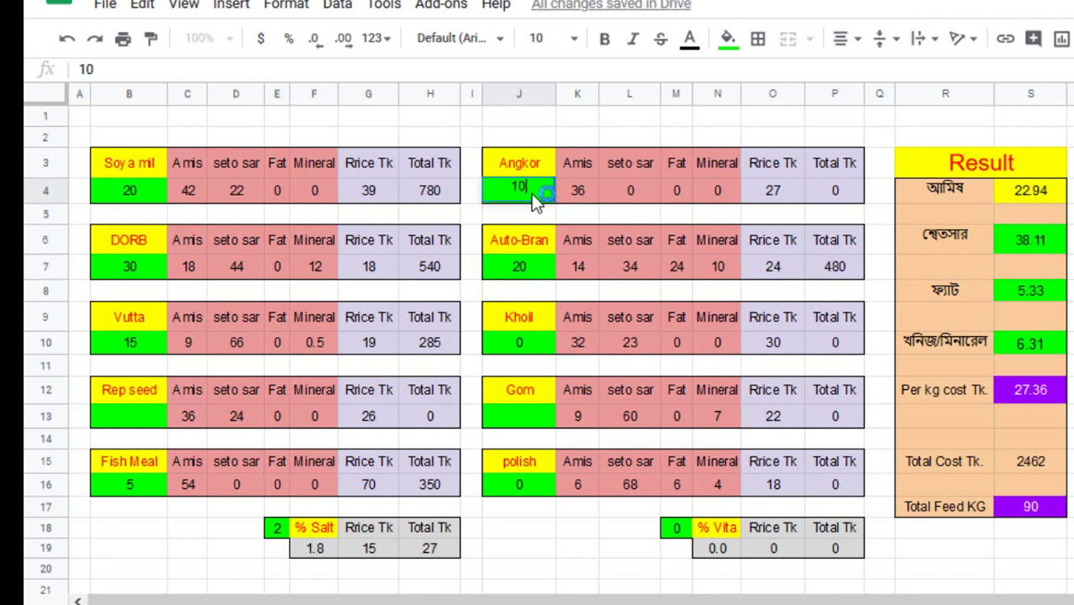
key(Return)
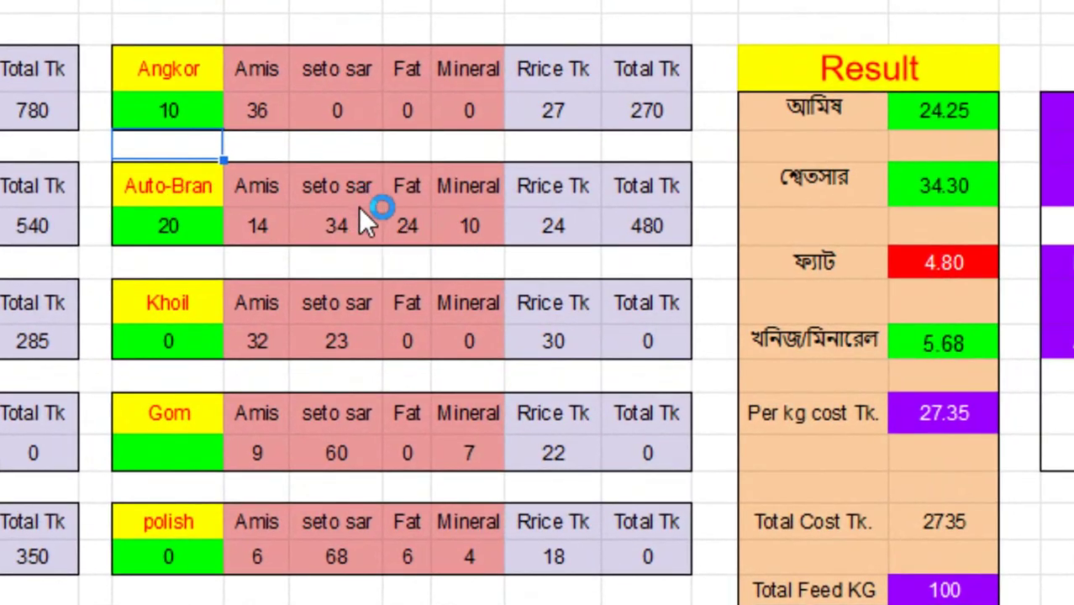
- Set the Auto-Bran quantity to 25 and the DORB quantity to 25
click(190, 226)
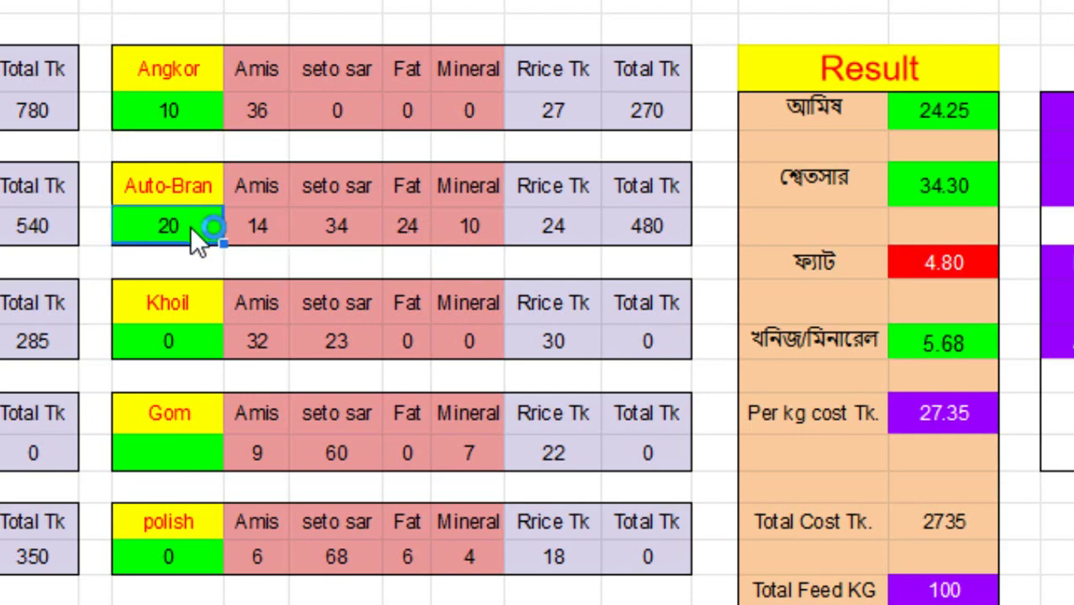
text(25)
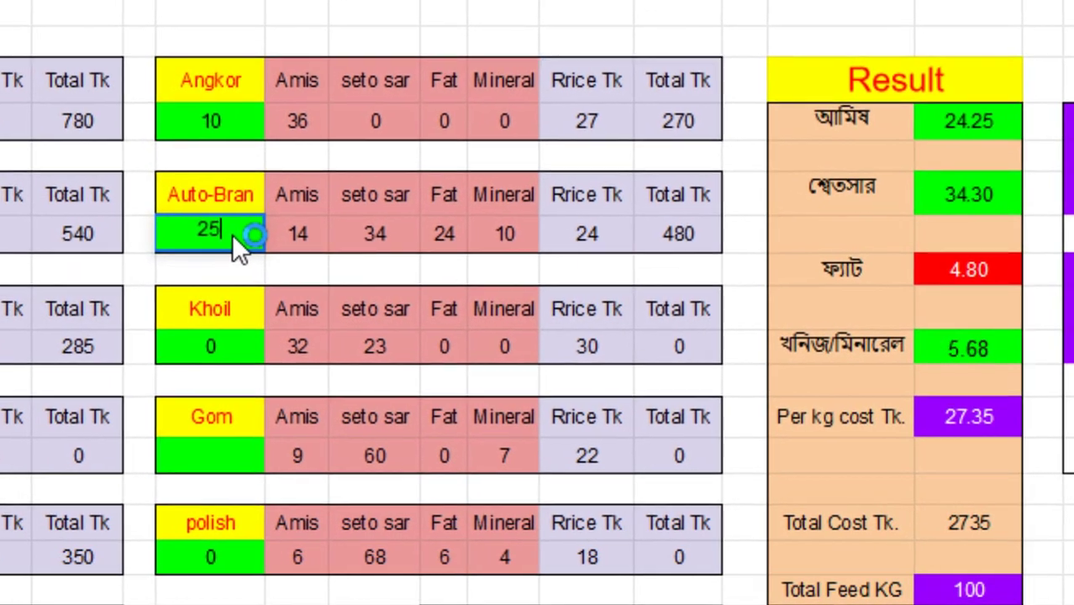
click(15, 290)
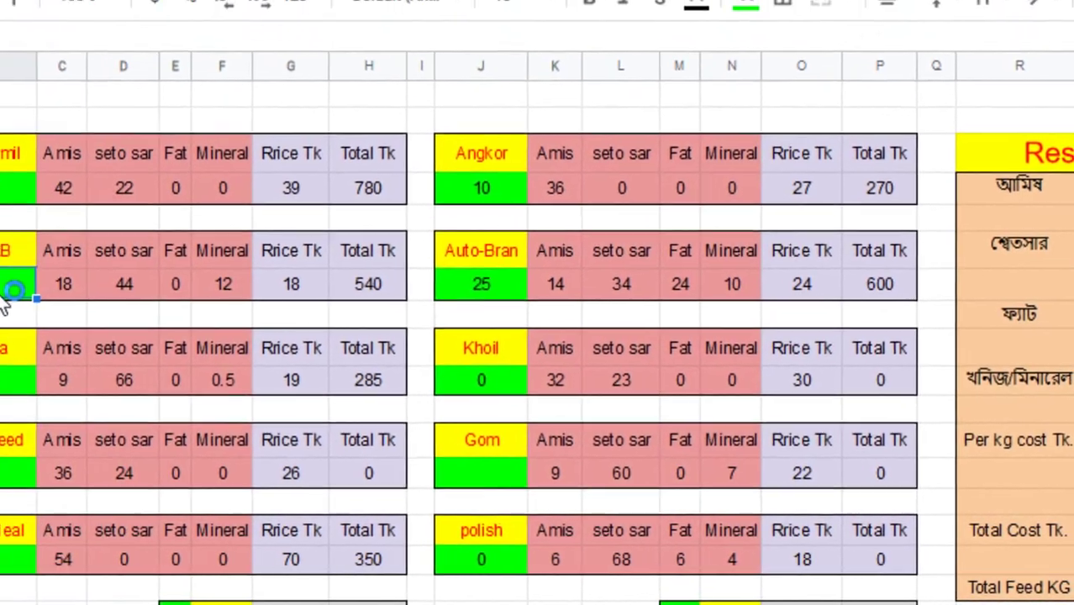
text(25)
key(Return)
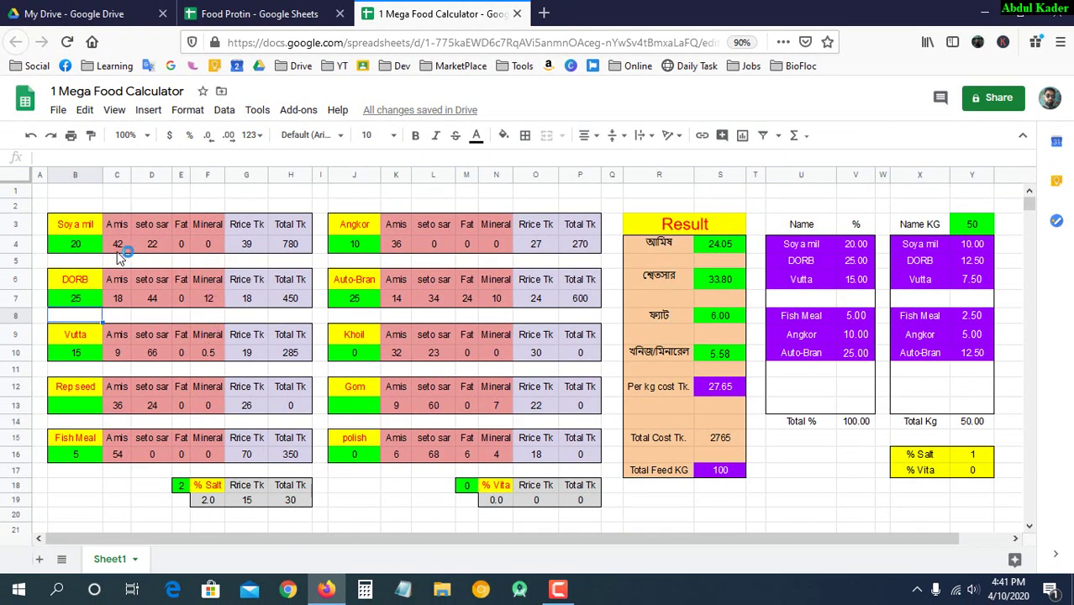
- Set the ingredient quantities to 35 for Soya mil, 30 for DORB and 30 for Auto-Bran
click(88, 248)
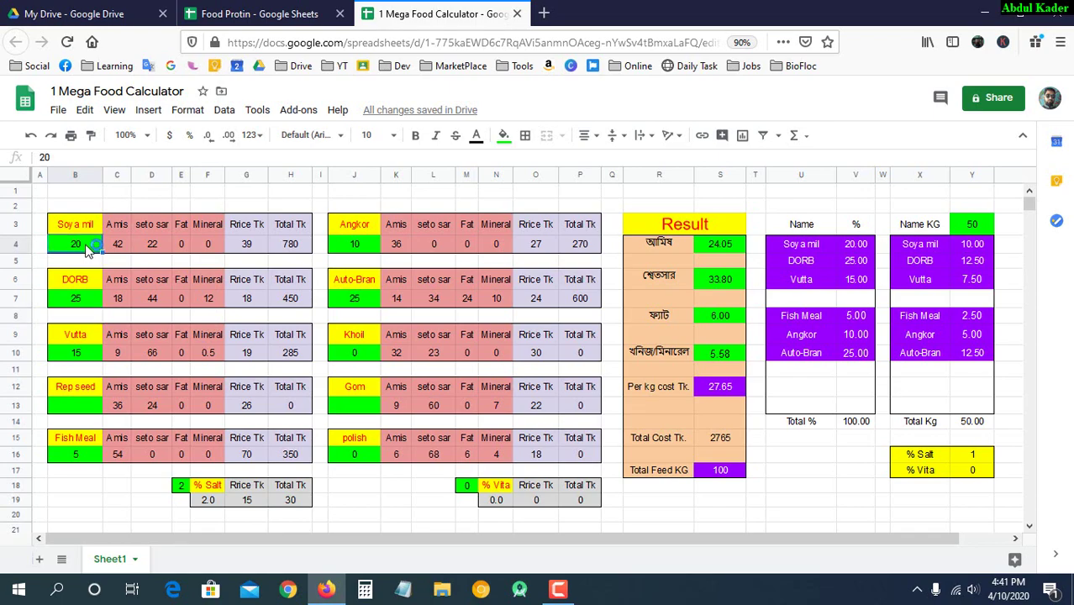
text(35)
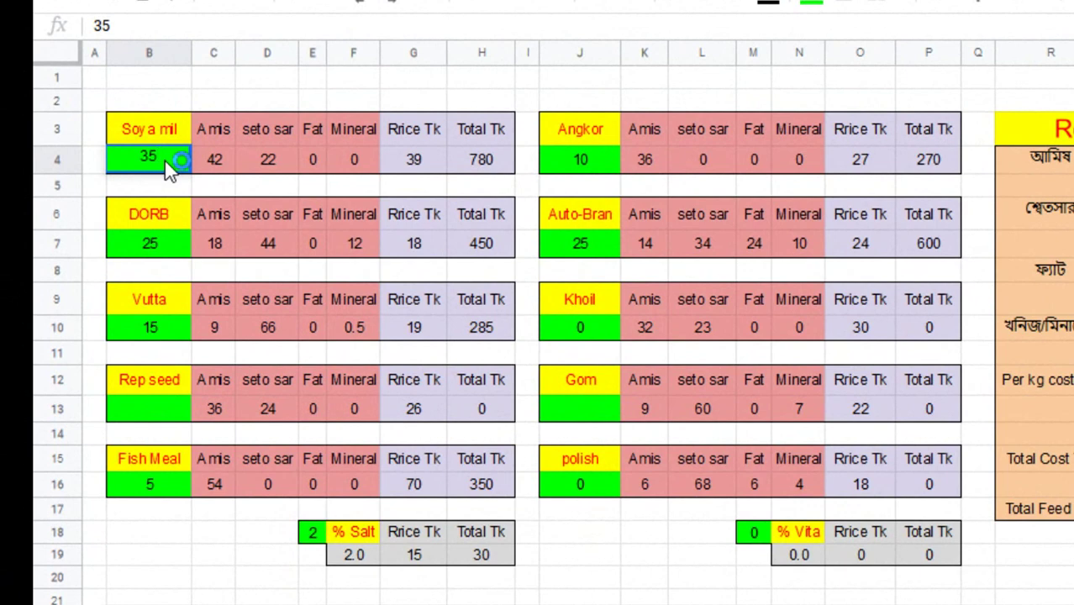
click(160, 249)
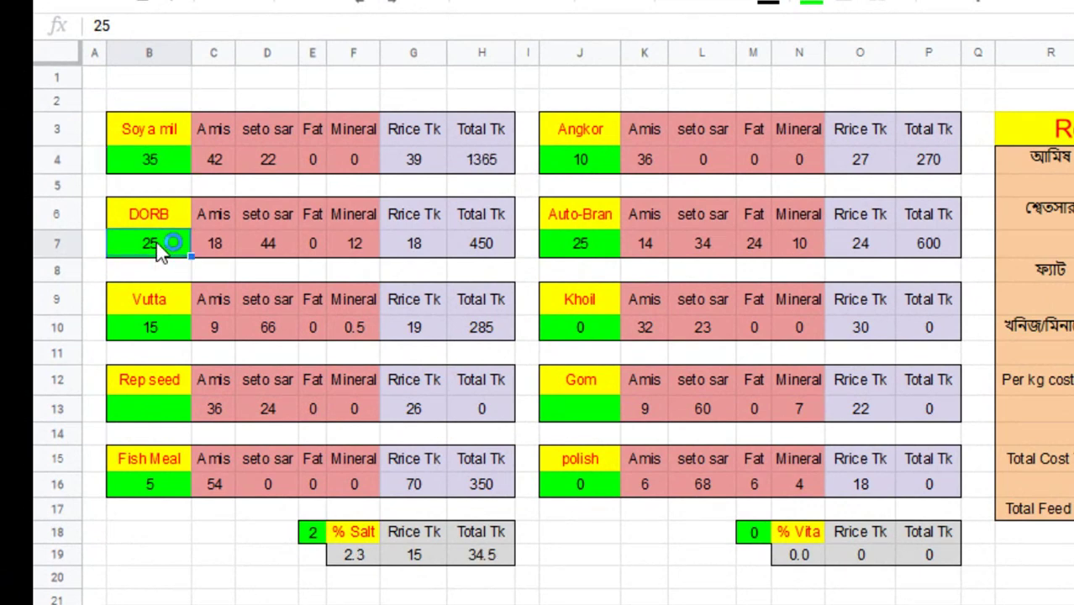
text(30)
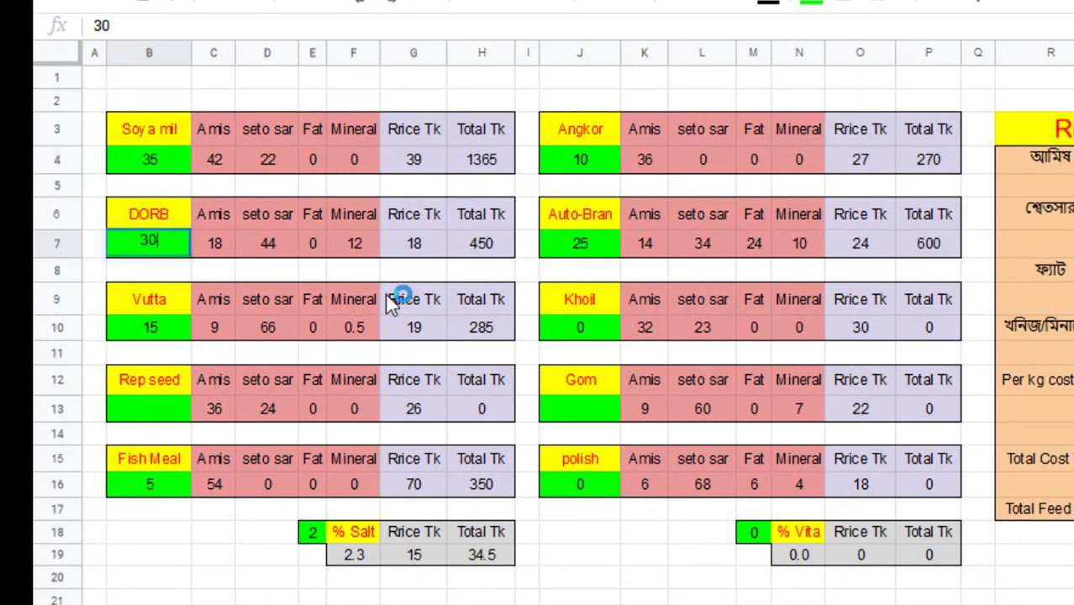
click(599, 244)
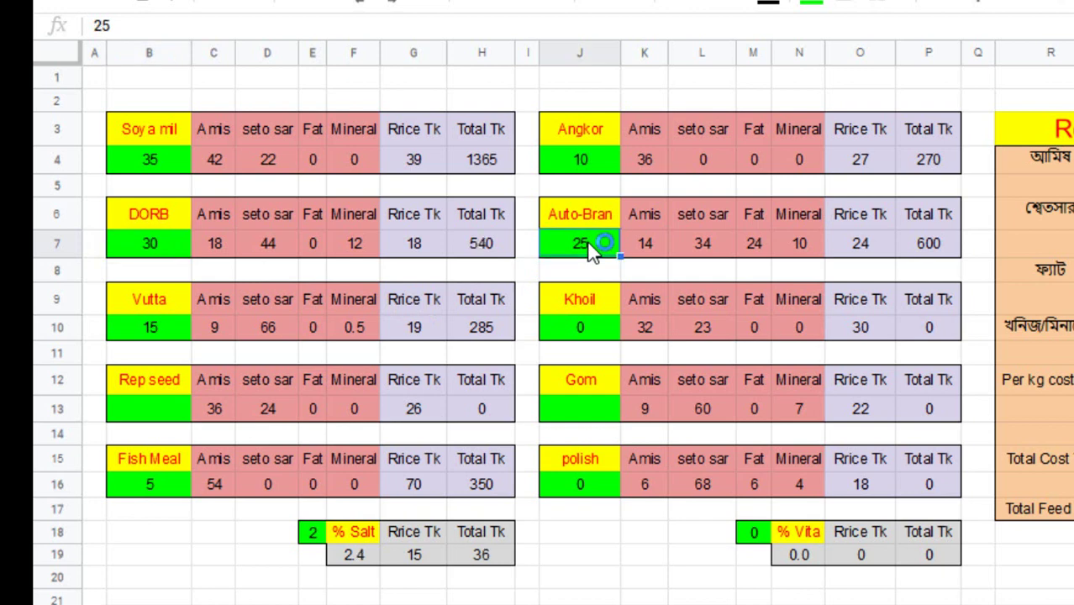
text(30)
- Remove Angkor and Fish Meal from the mix by setting both quantities to 0
click(591, 161)
text(0)
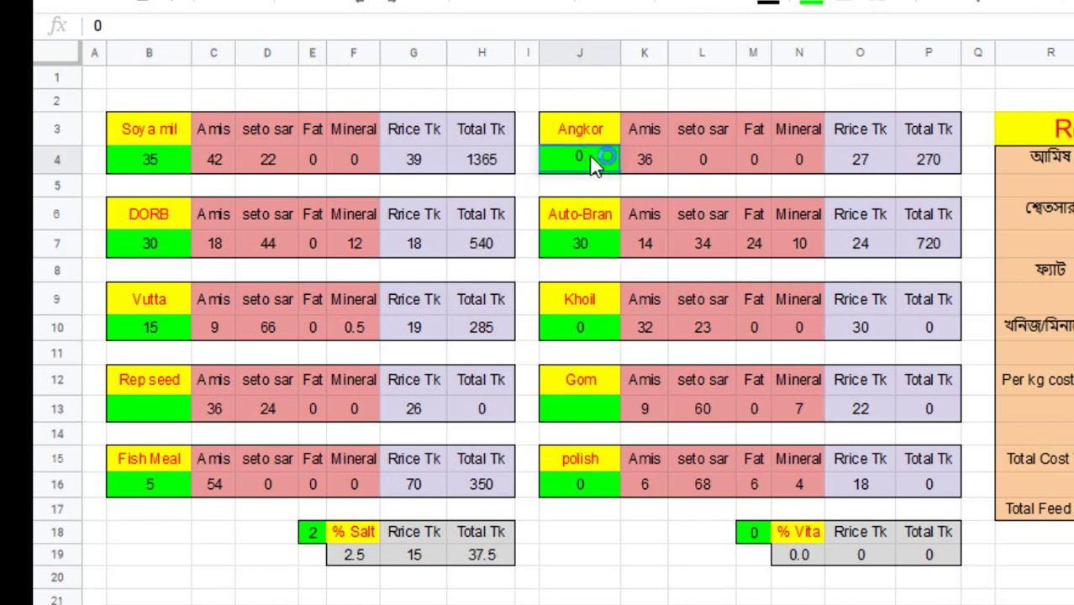
click(155, 485)
text(0)
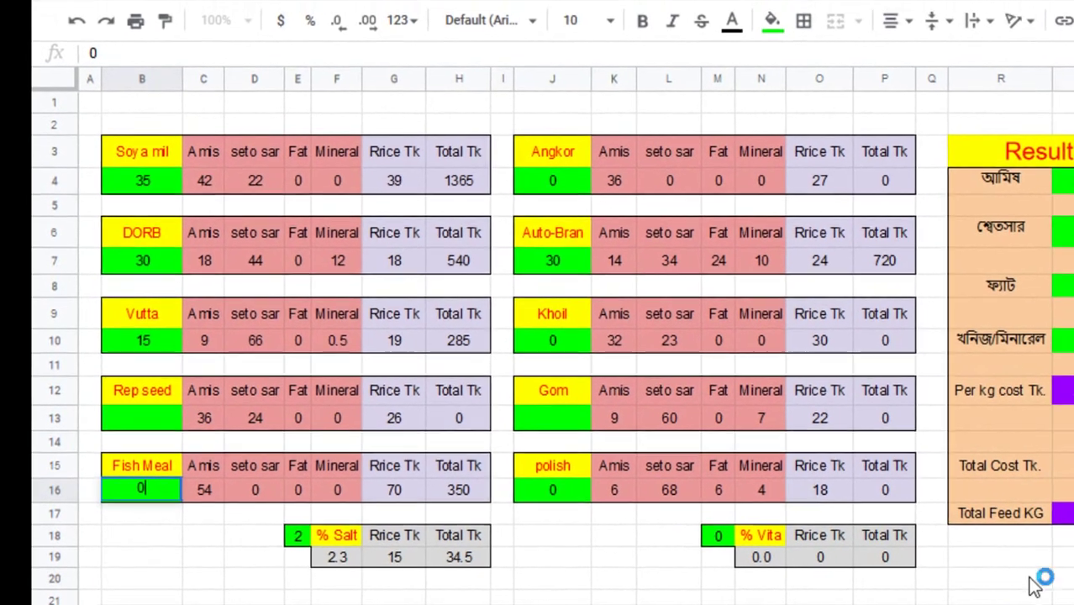
click(1050, 578)
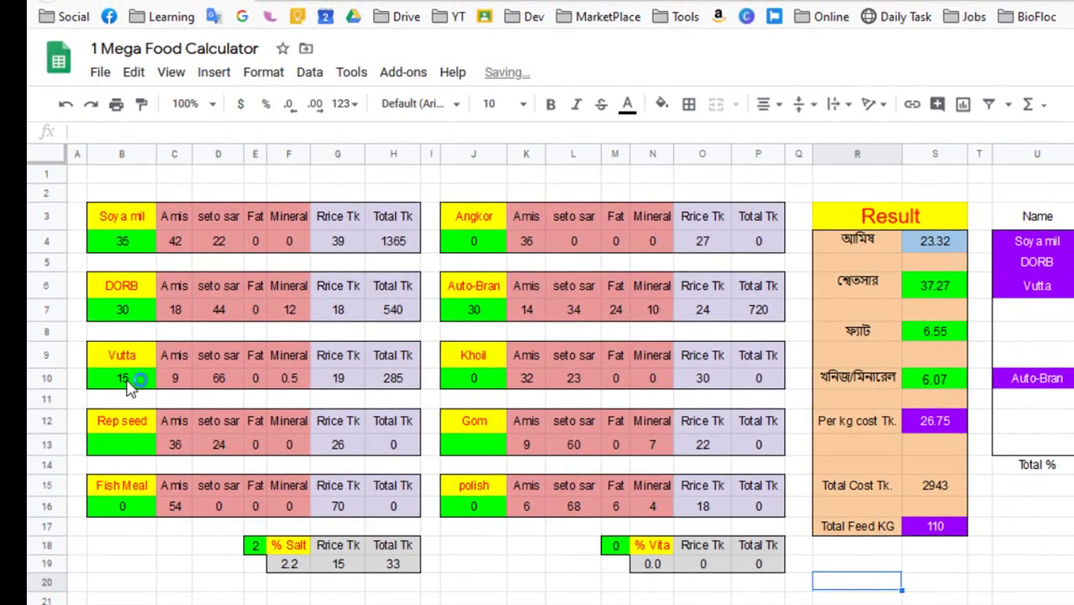
- Set the Vutta quantity to 0 and raise the DORB quantity to 35
click(128, 381)
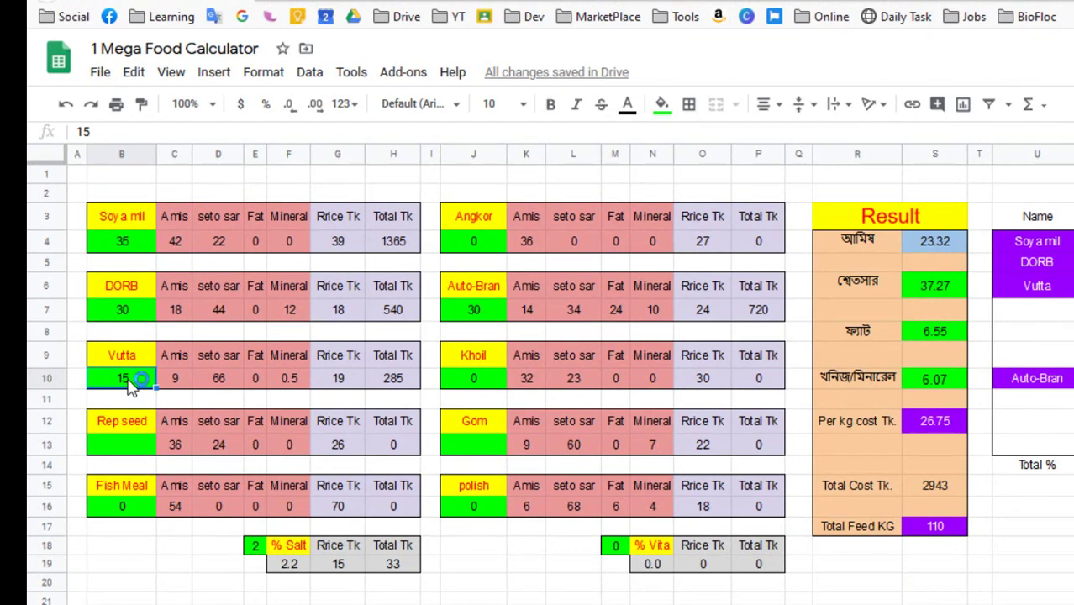
text(0)
key(Return)
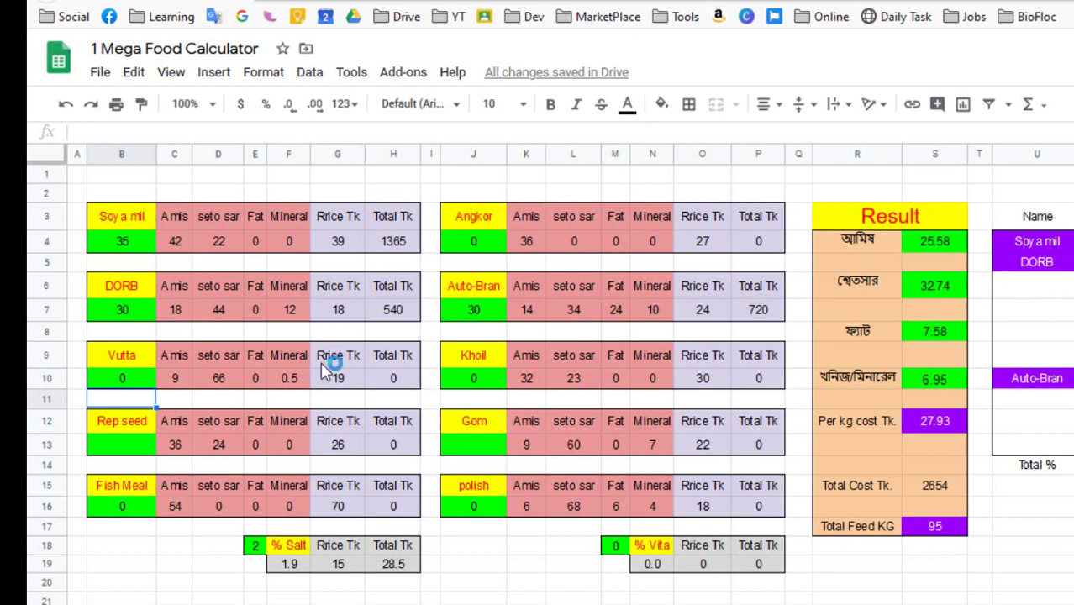
click(136, 313)
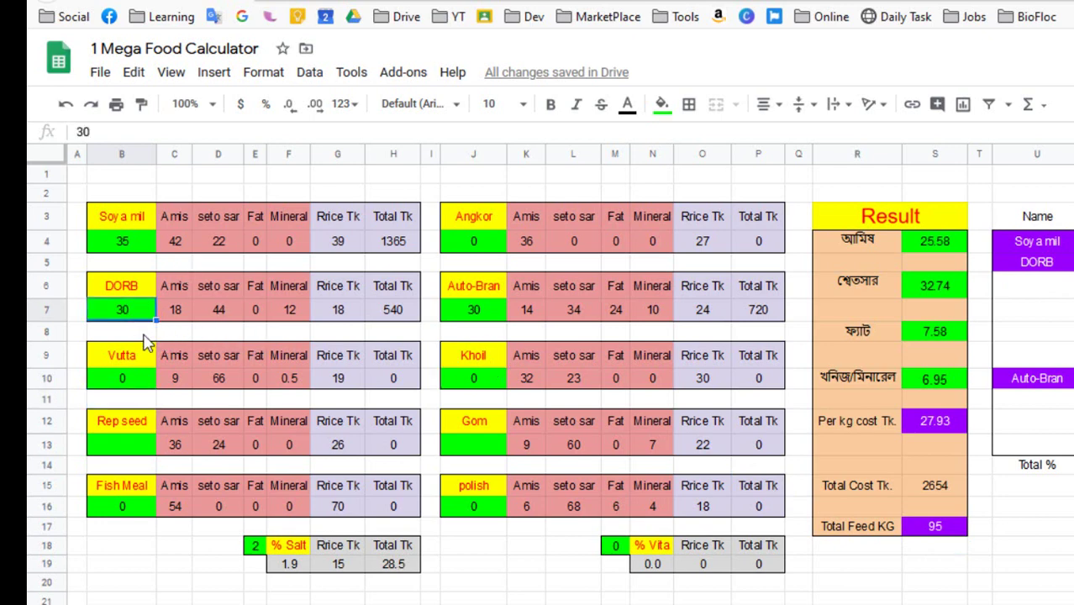
text(35)
key(Return)
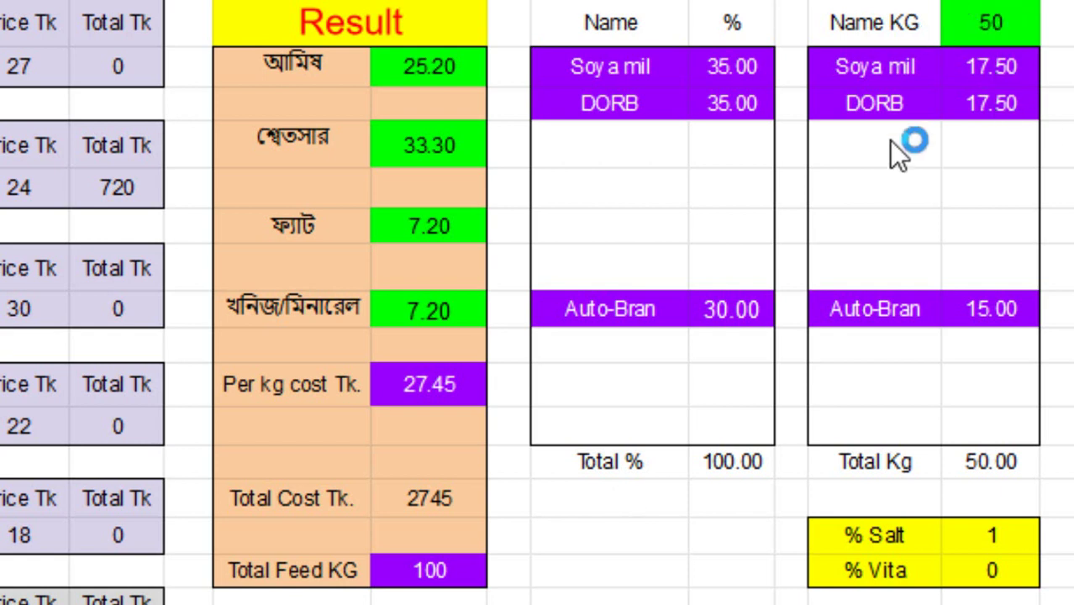
- Set the batch weight beside Name KG to 500
click(992, 23)
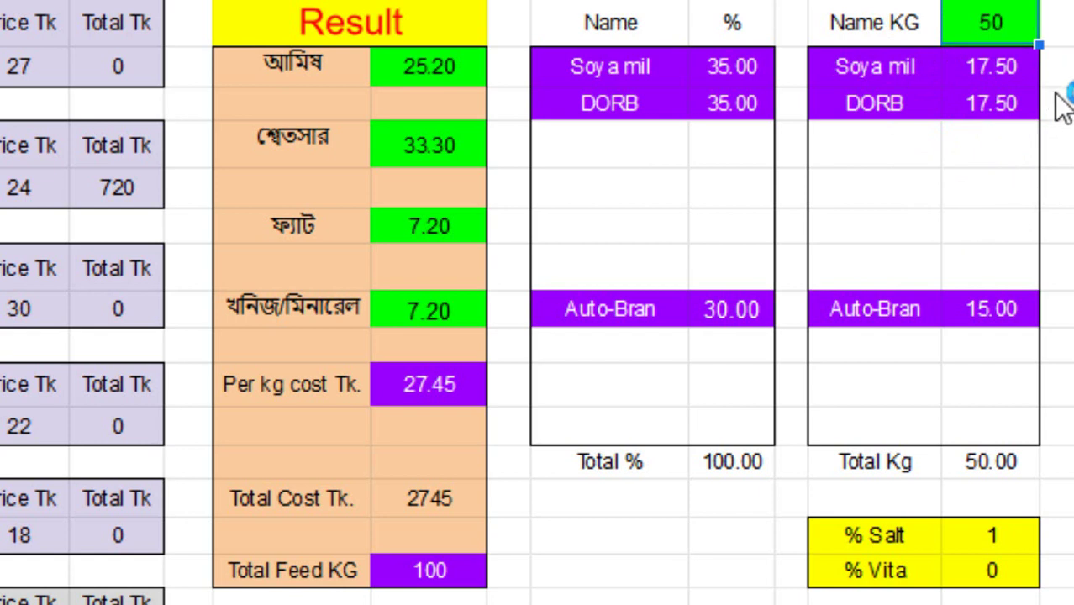
double_click(995, 26)
text(0)
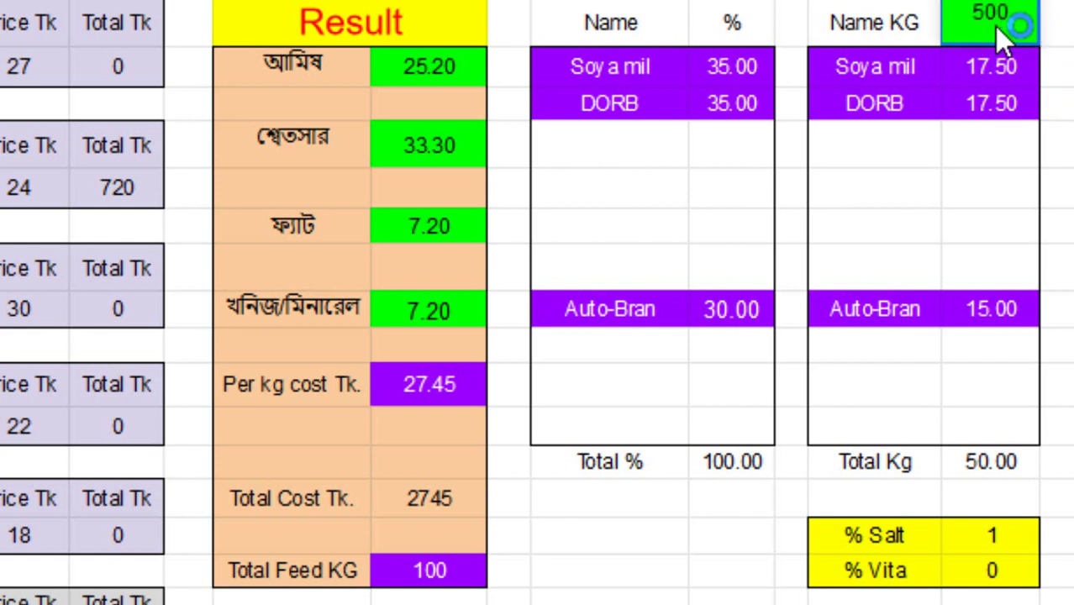
key(Return)
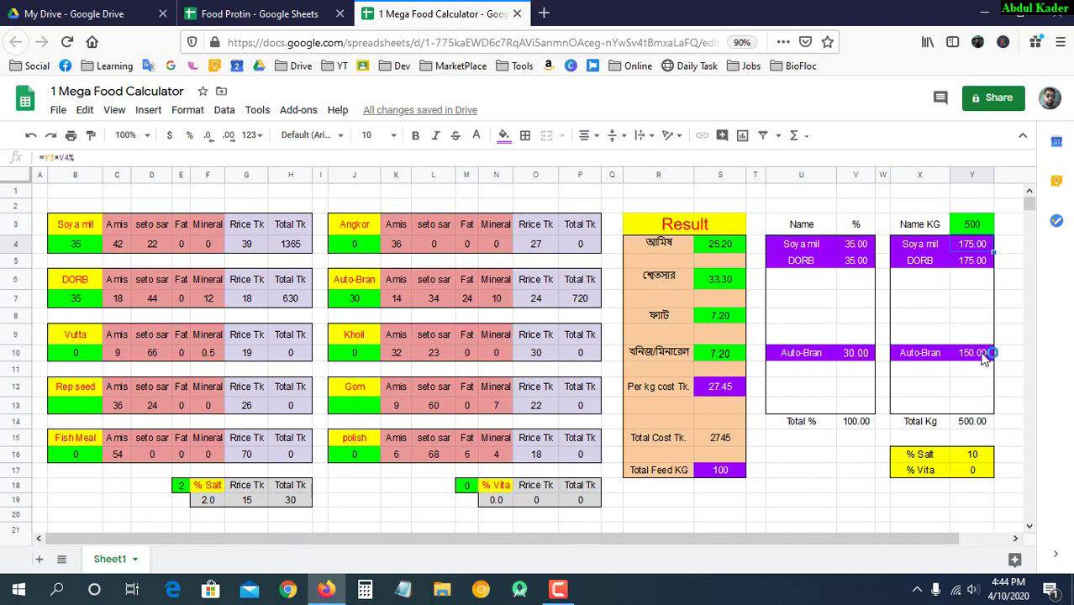
- Check the formula behind the batch's % Salt amount and change the Name KG batch weight to 200
click(977, 457)
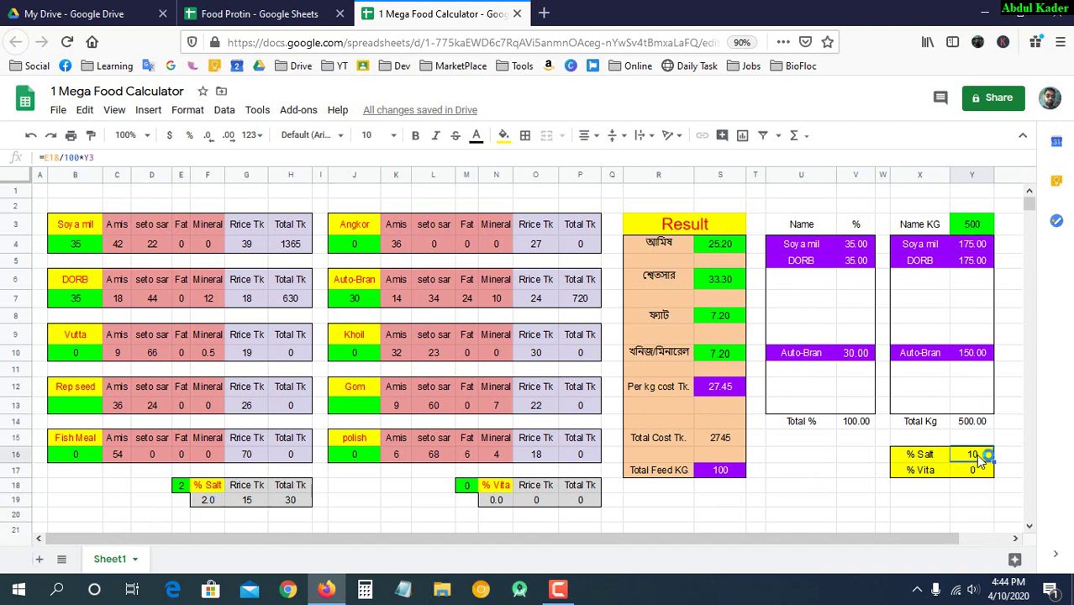
click(977, 227)
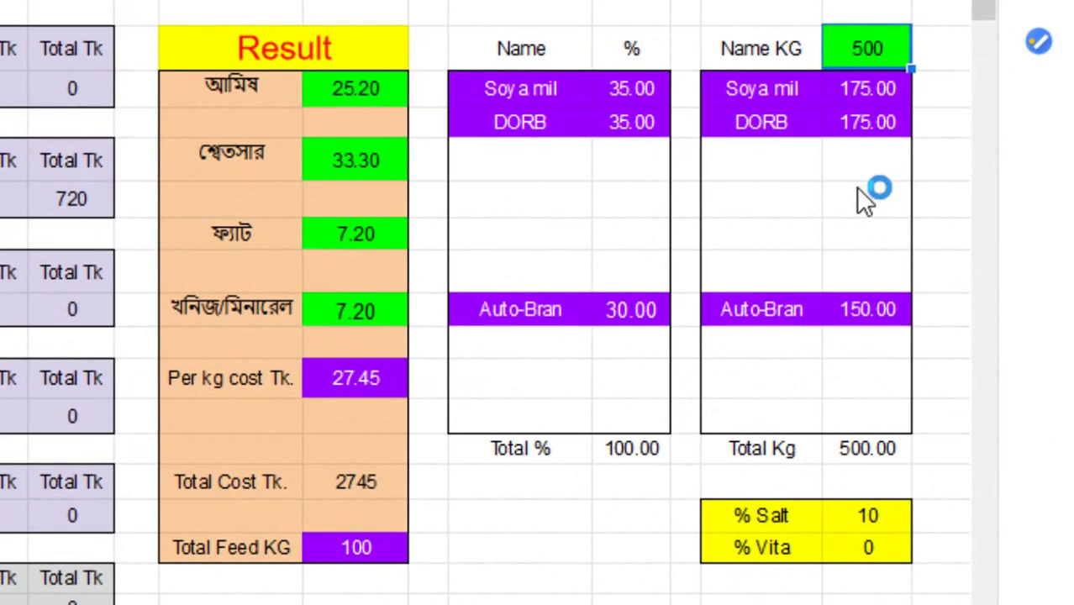
text(200)
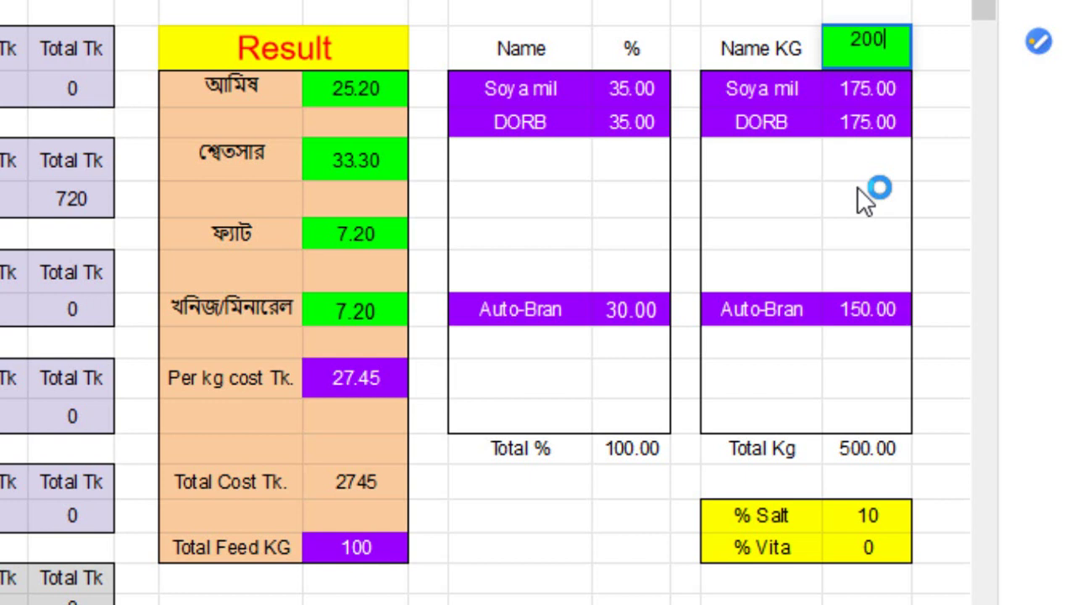
key(Return)
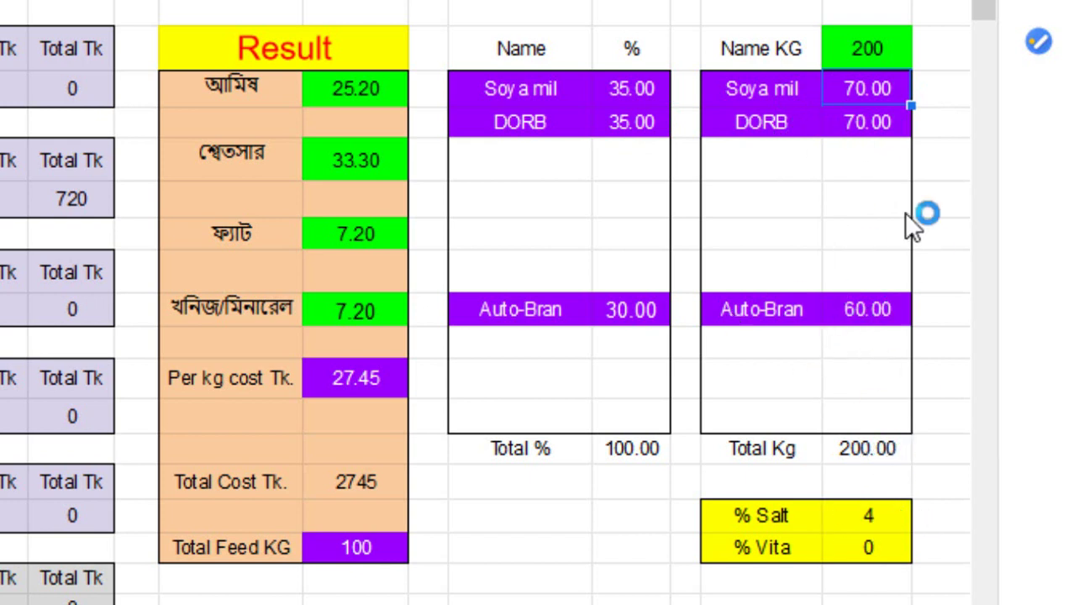
- Try batch weights of 15 and 20 kg beside Name KG to scale the ingredient amounts
click(866, 52)
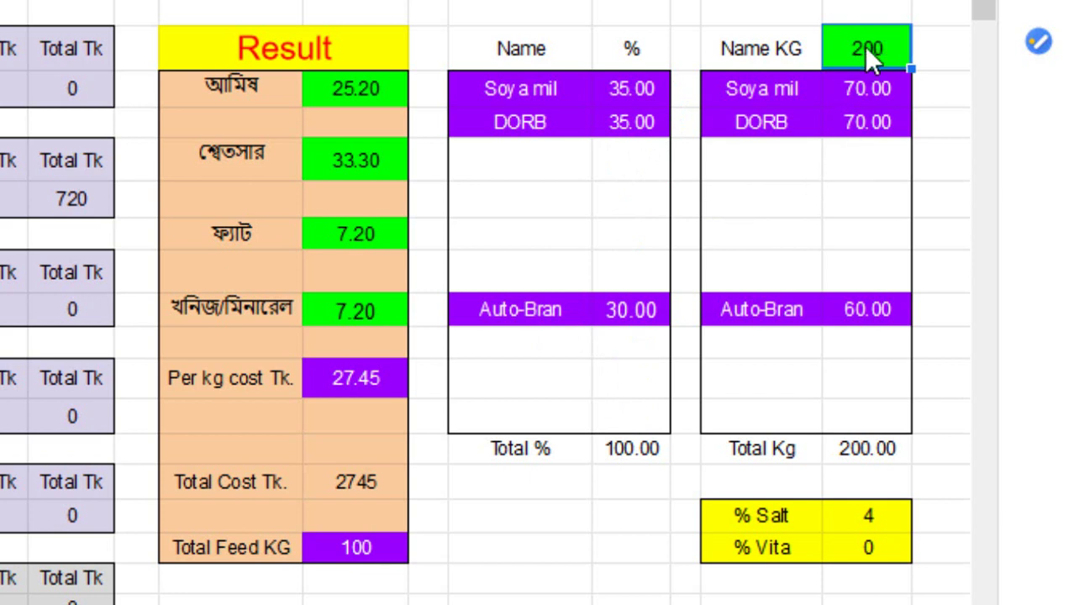
text(15)
key(Return)
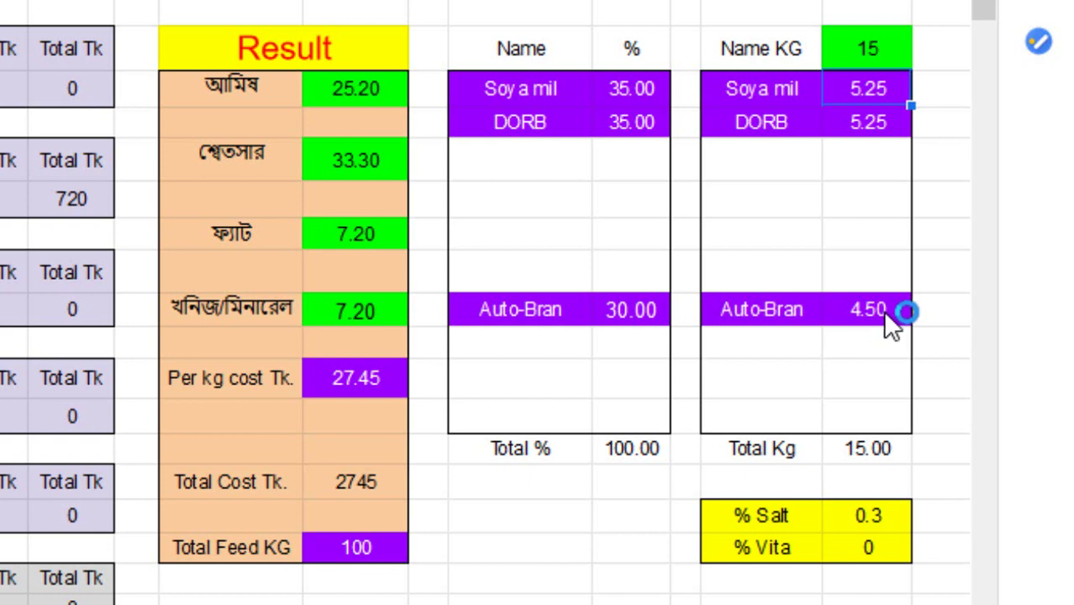
click(877, 51)
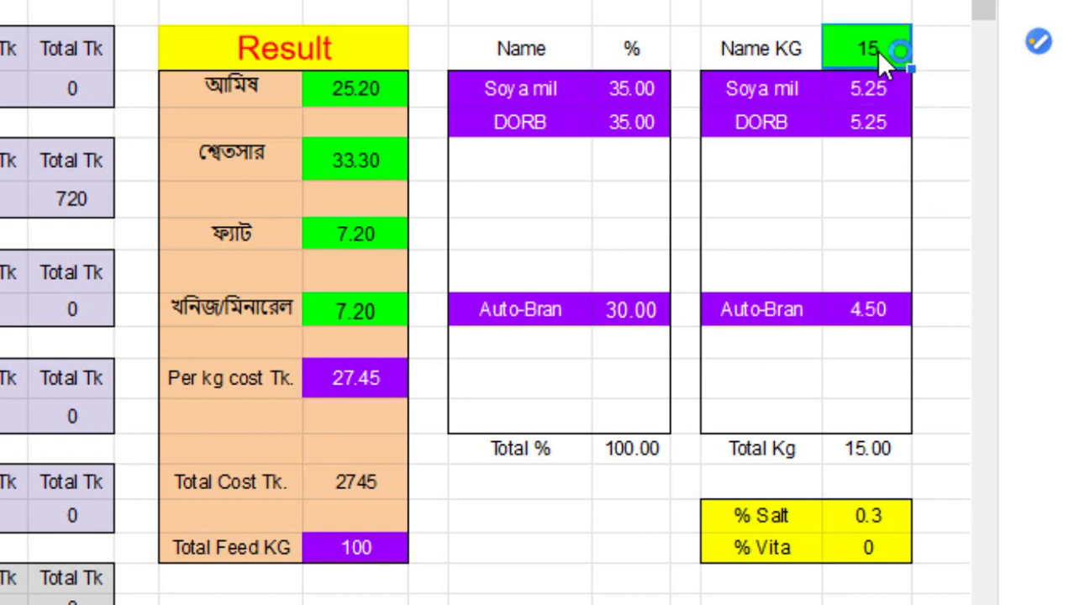
click(871, 46)
text(20)
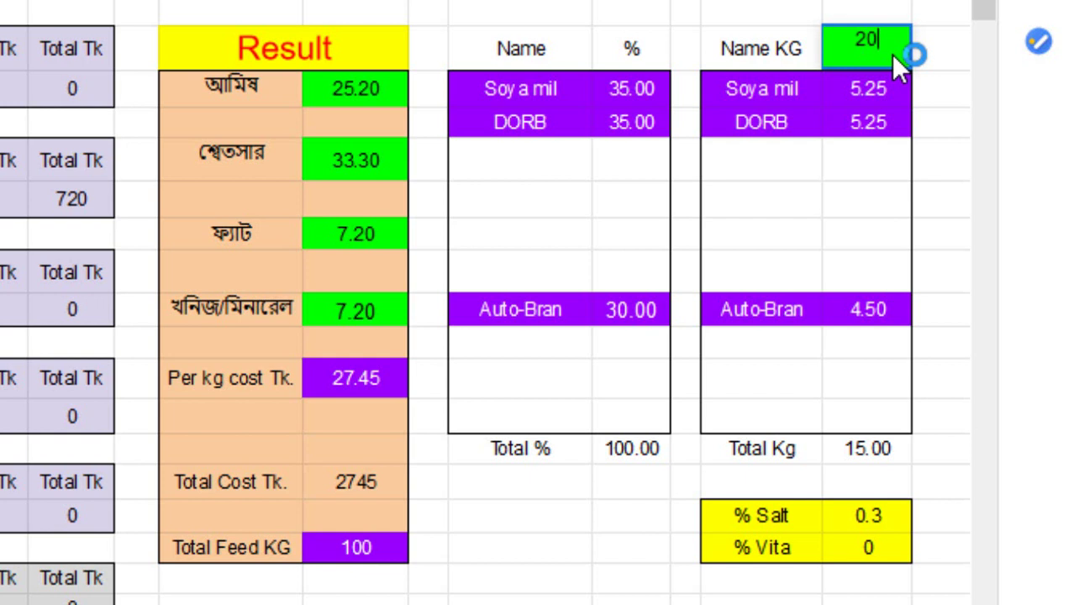
key(Return)
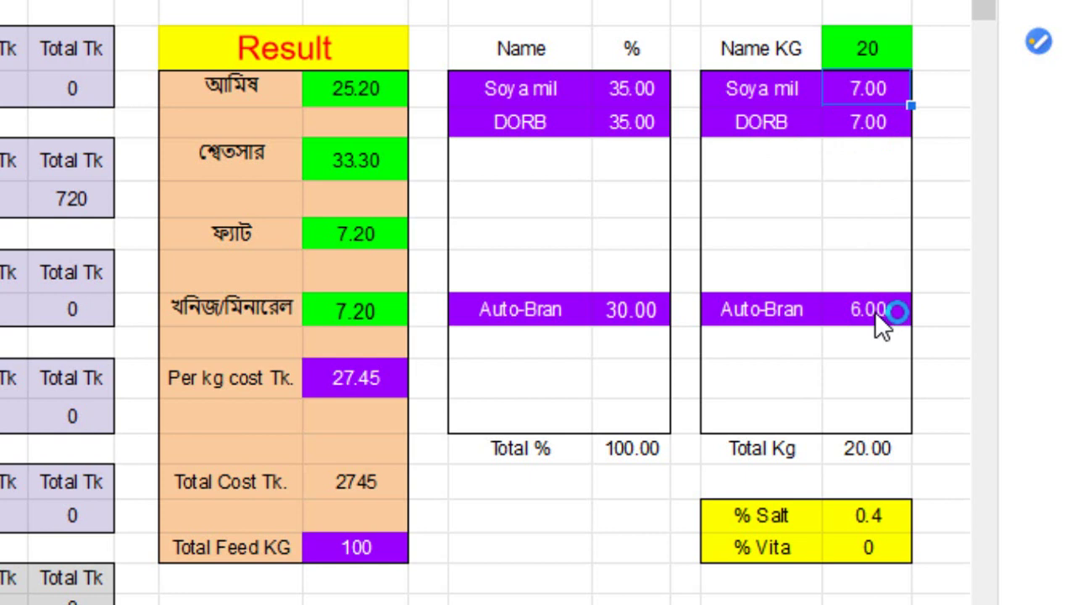
- Try a Name KG batch weight of 25 kg and follow it with 30 kg
click(861, 49)
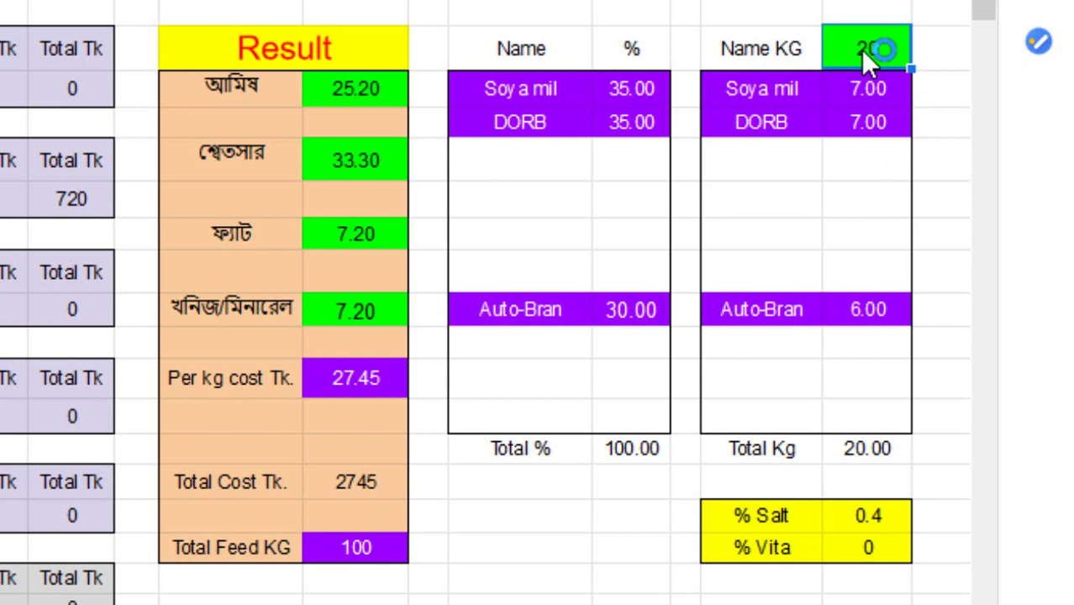
text(25)
key(Return)
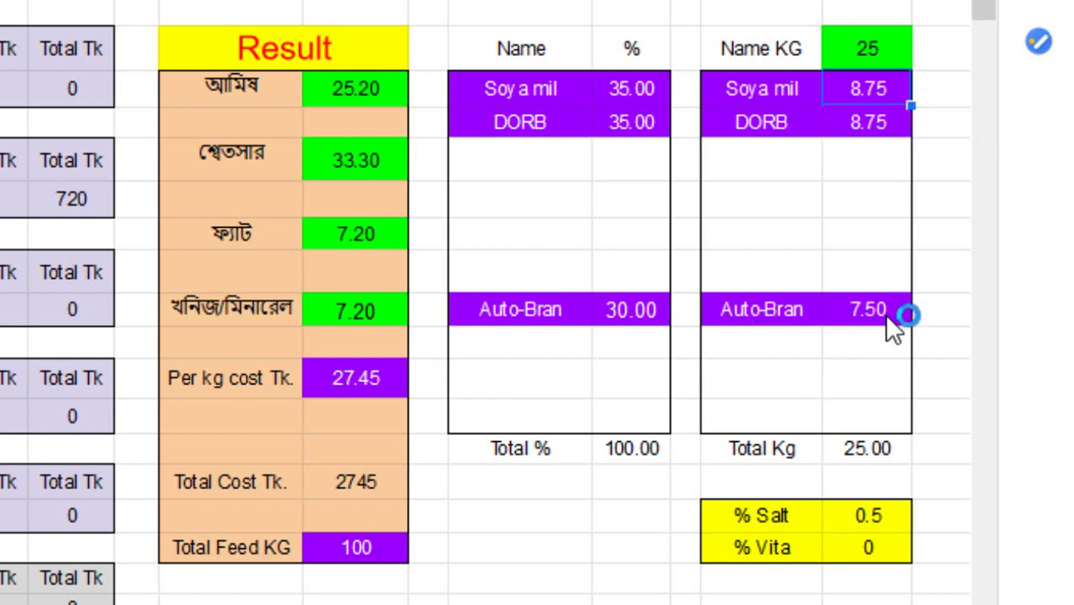
click(877, 49)
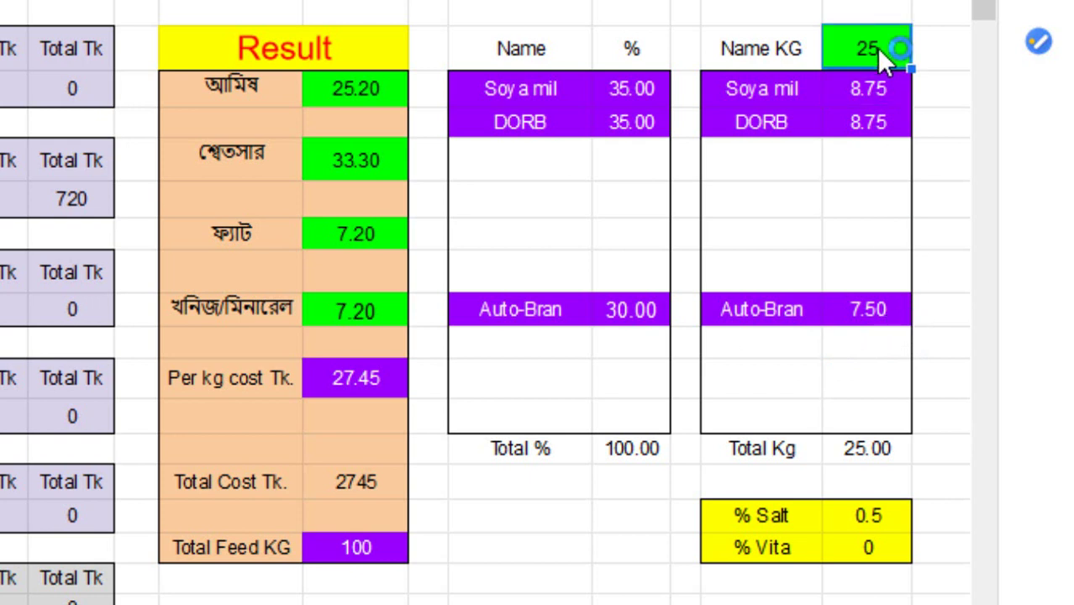
text(30)
key(Return)
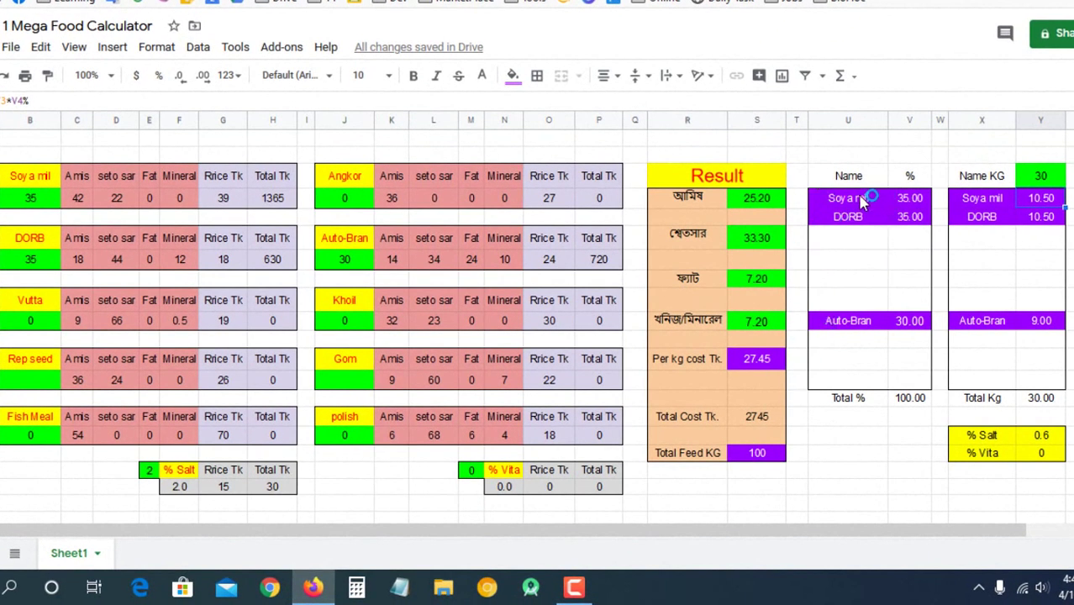
click(187, 262)
click(913, 200)
click(885, 273)
click(1039, 186)
- Set the Soya mil quantity to 25 and the DORB quantity to 50
click(33, 203)
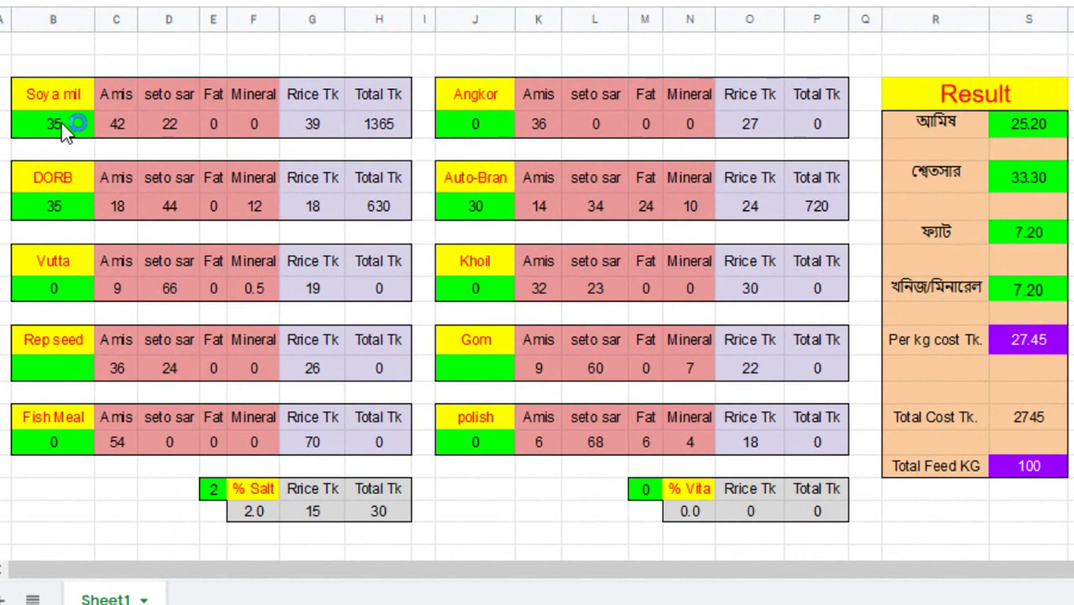
click(62, 122)
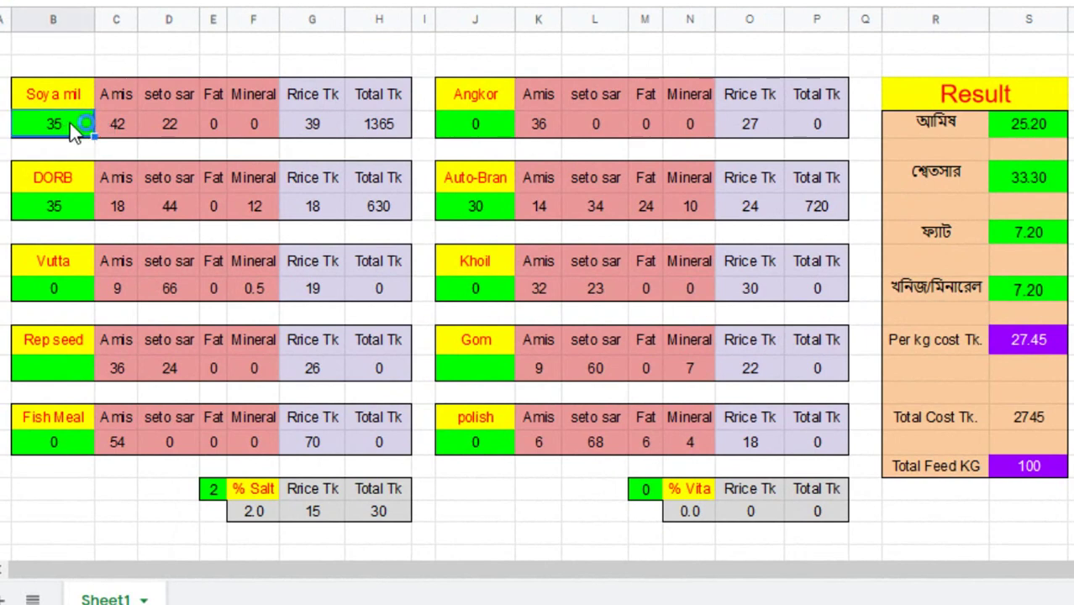
text(25)
click(59, 215)
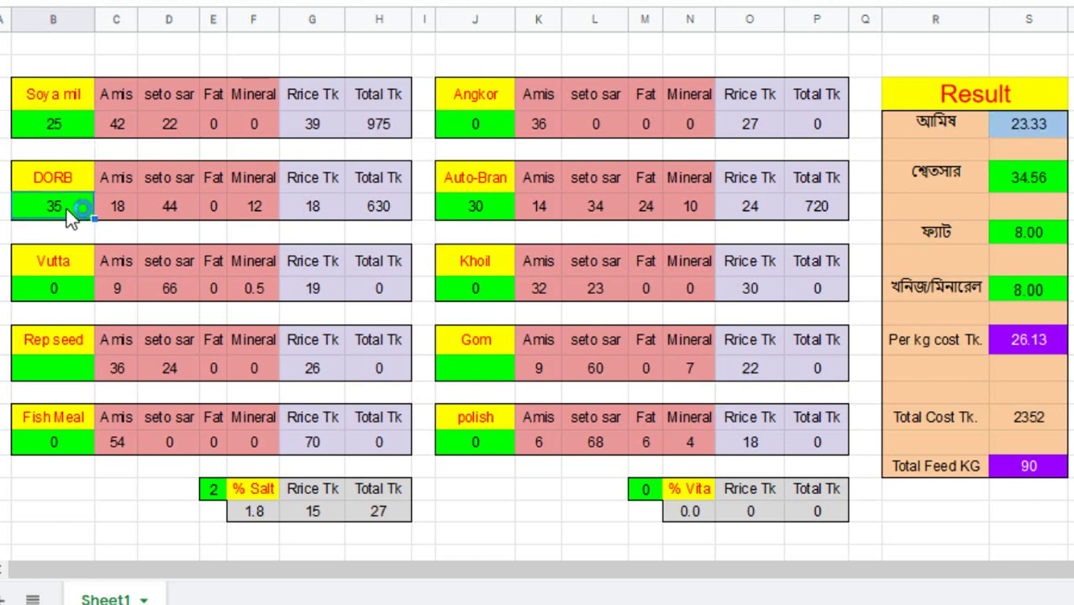
text(50)
click(988, 538)
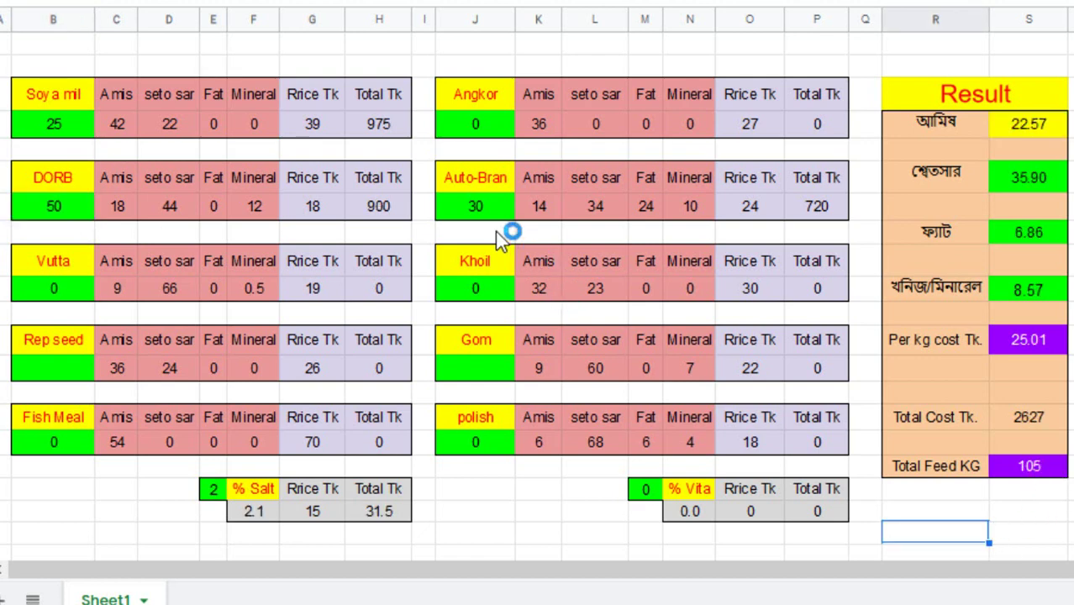
- Try an Auto-Bran quantity of 10 together with an Angkor quantity of 15
click(486, 206)
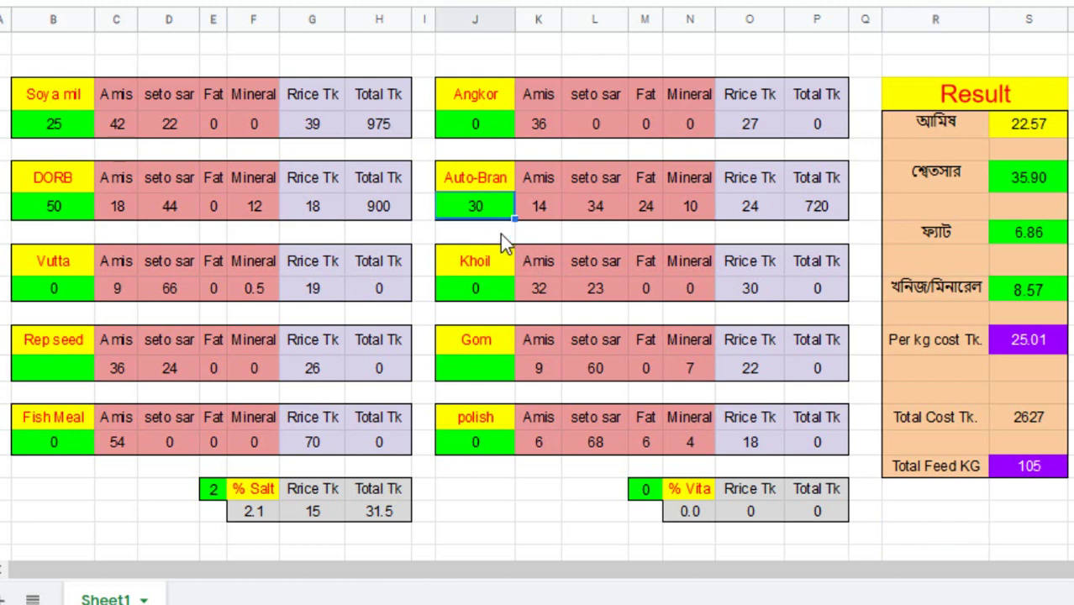
text(10)
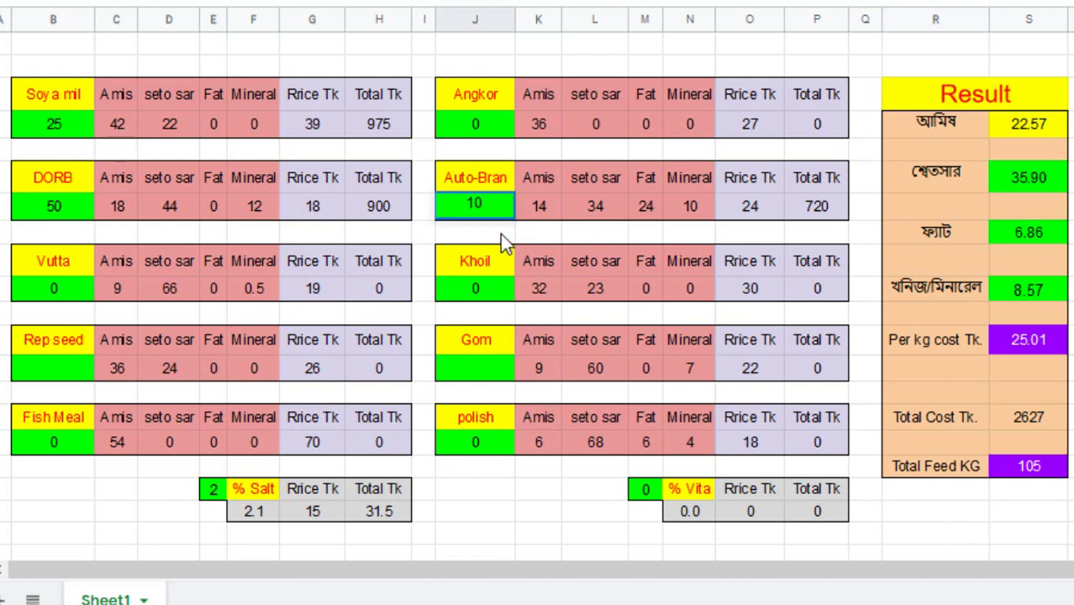
click(982, 548)
click(1049, 479)
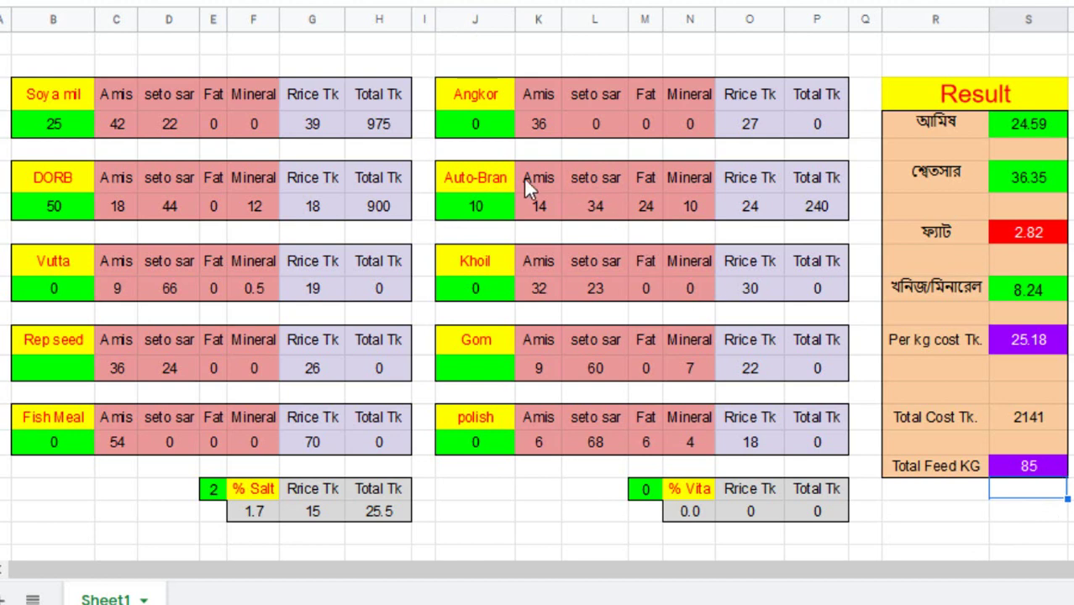
click(492, 133)
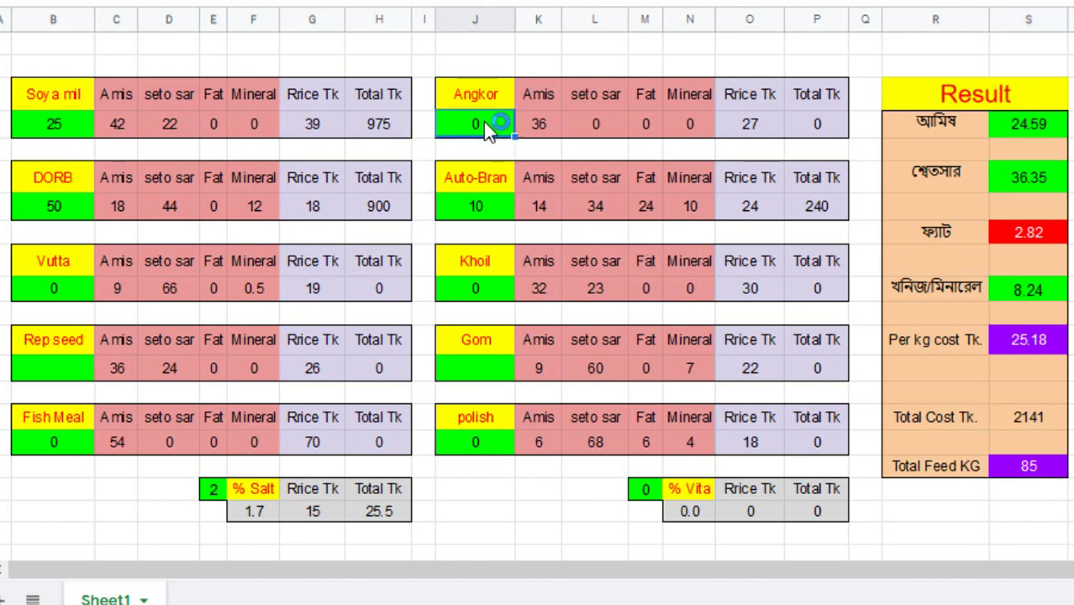
text(15)
key(Return)
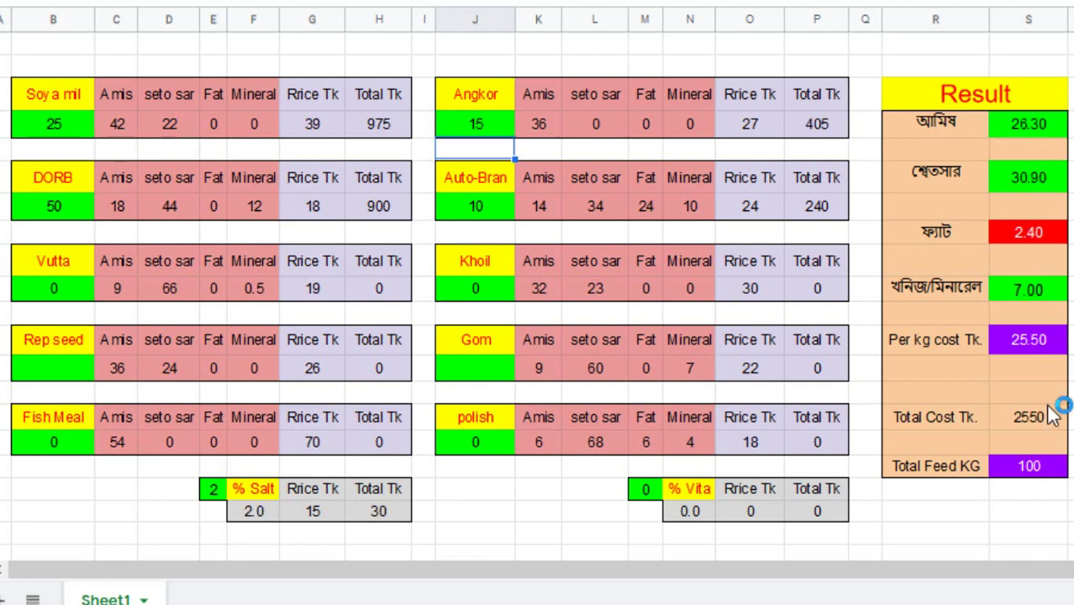
- Check the আমিষ, শ্বেতসার and ফ্যাট values of the mix in the Result block
click(1041, 133)
click(959, 124)
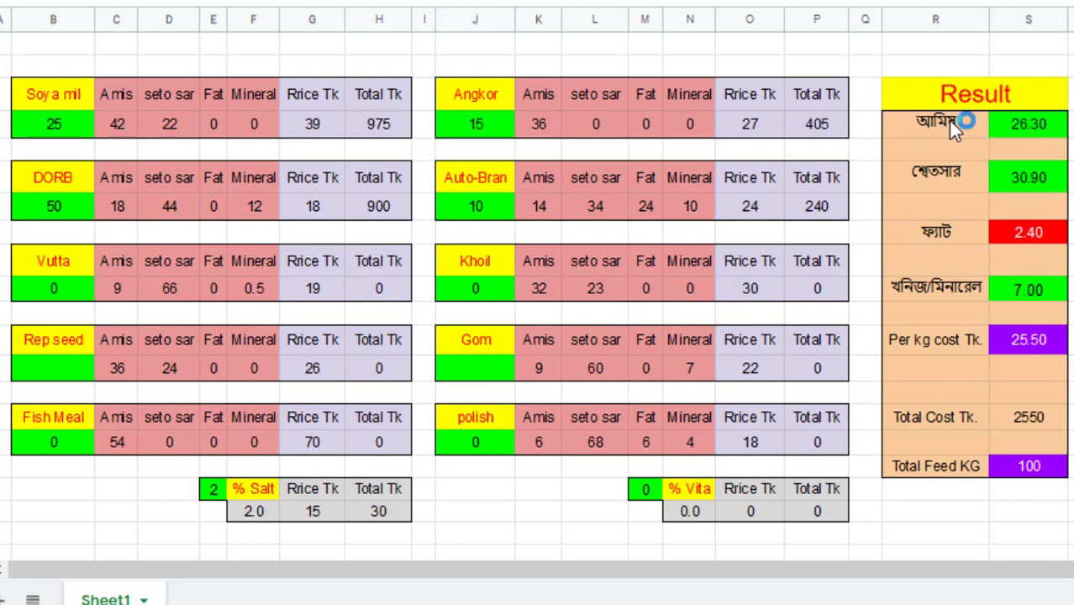
click(1042, 182)
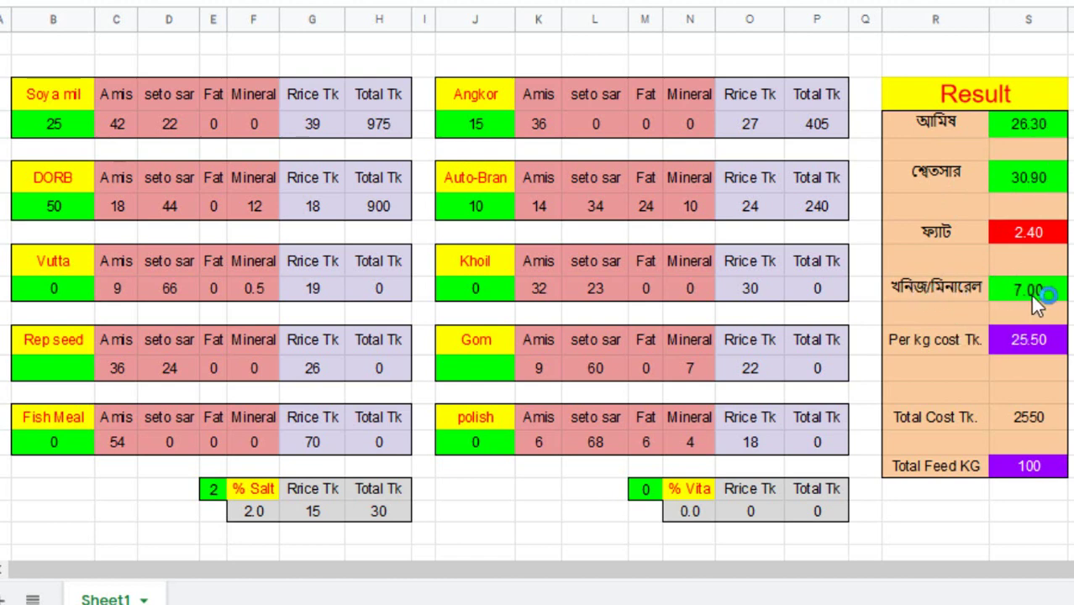
click(945, 234)
click(1027, 235)
click(1040, 252)
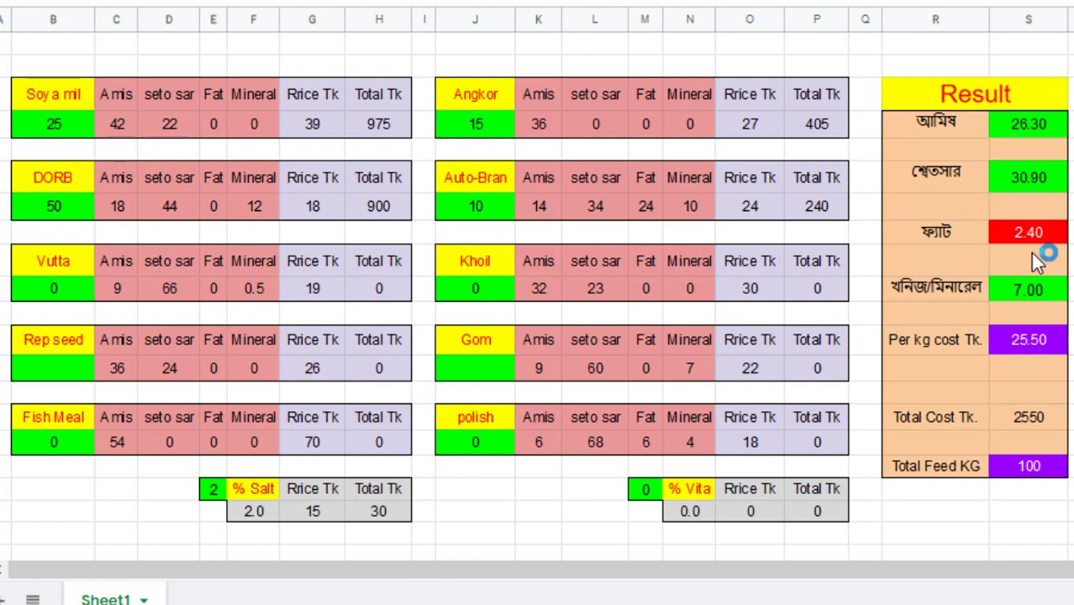
- Try raising the Auto-Bran quantity to 20 and lowering the DORB quantity to 40
click(510, 203)
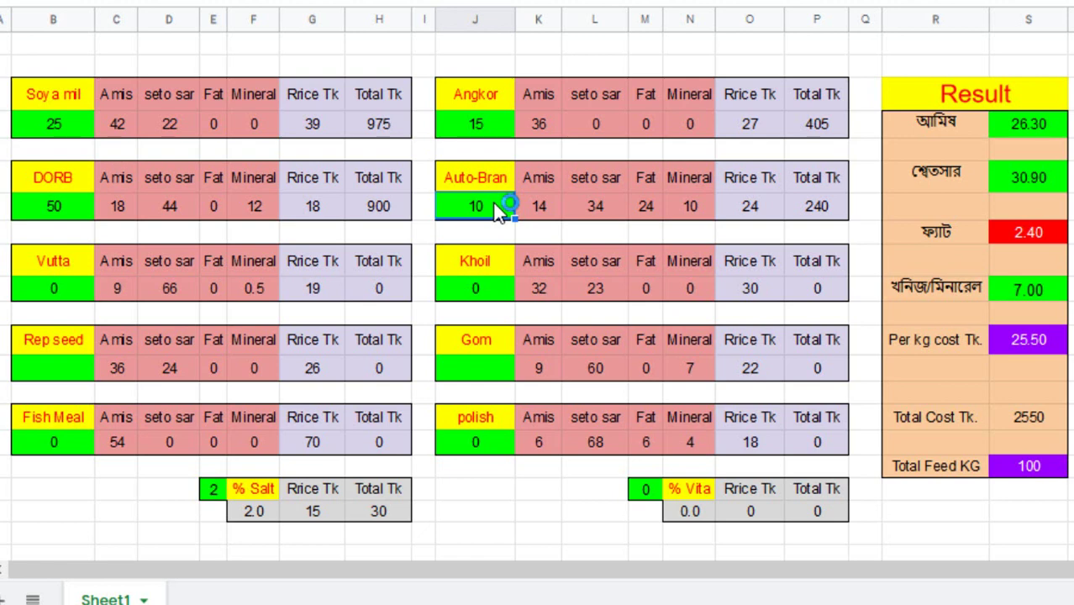
text(20)
click(719, 368)
click(1028, 532)
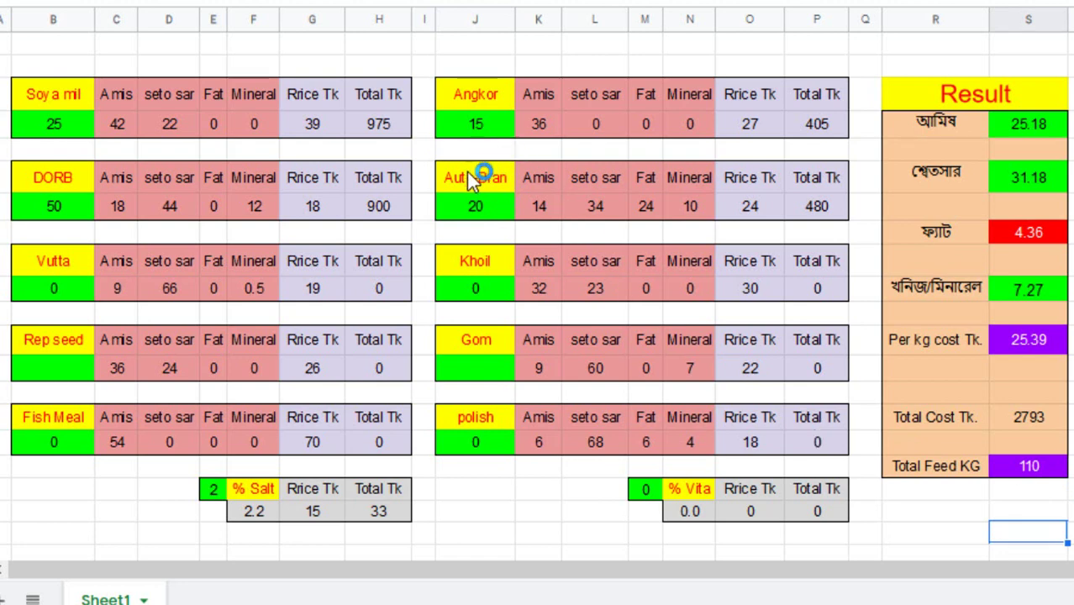
click(27, 207)
text(40)
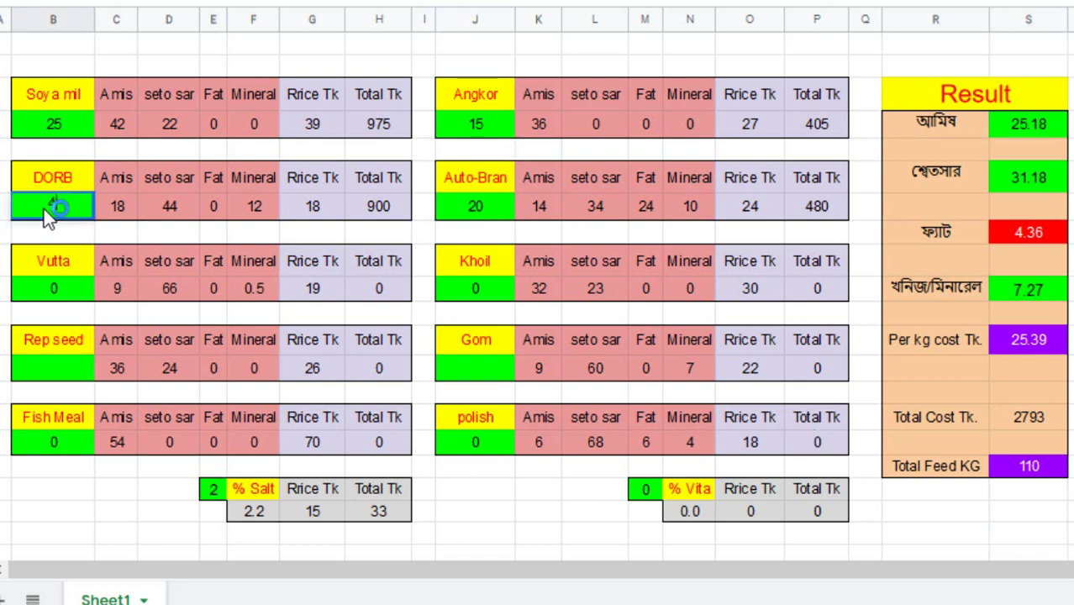
- Replace Angkor with Khoil in the mix by setting Angkor to 0 and Khoil to 15
click(480, 122)
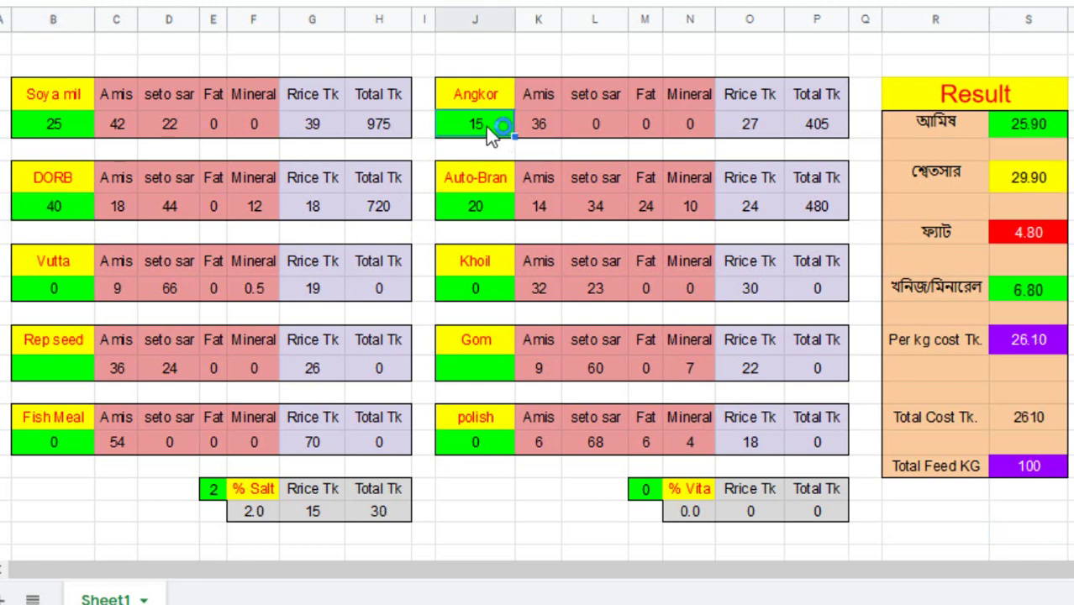
click(1044, 468)
text(0)
click(486, 288)
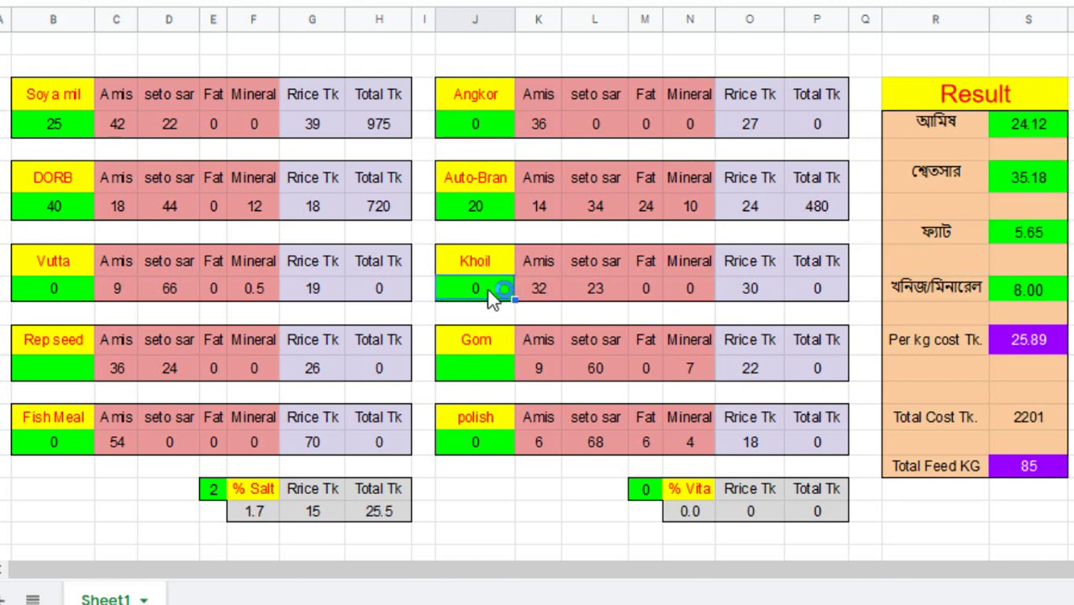
text(15)
key(Return)
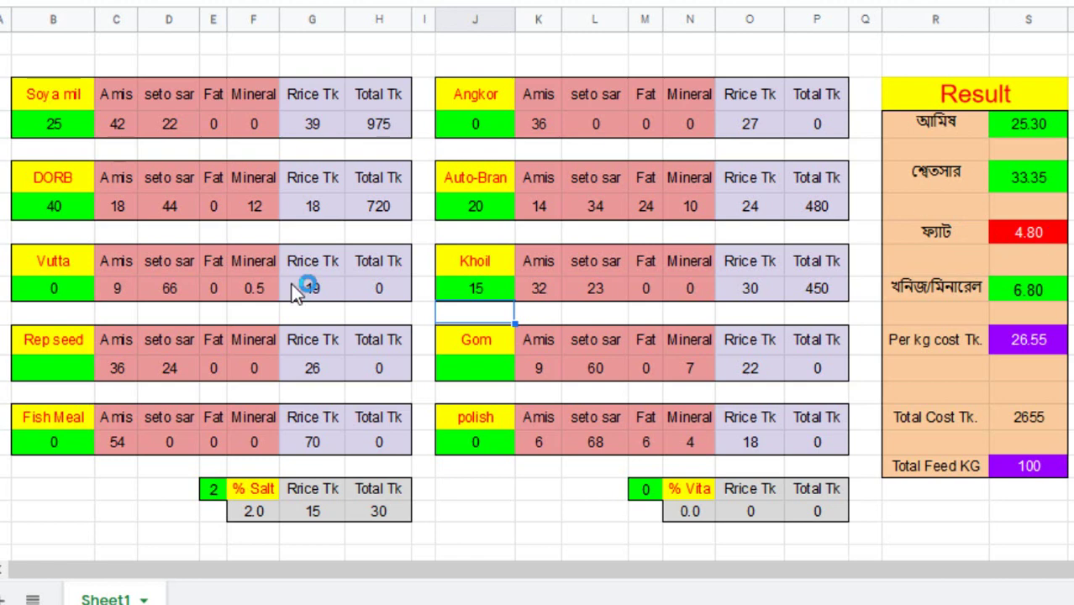
- Rebalance the mix by setting Auto-Bran to 25 and DORB to 35
click(490, 212)
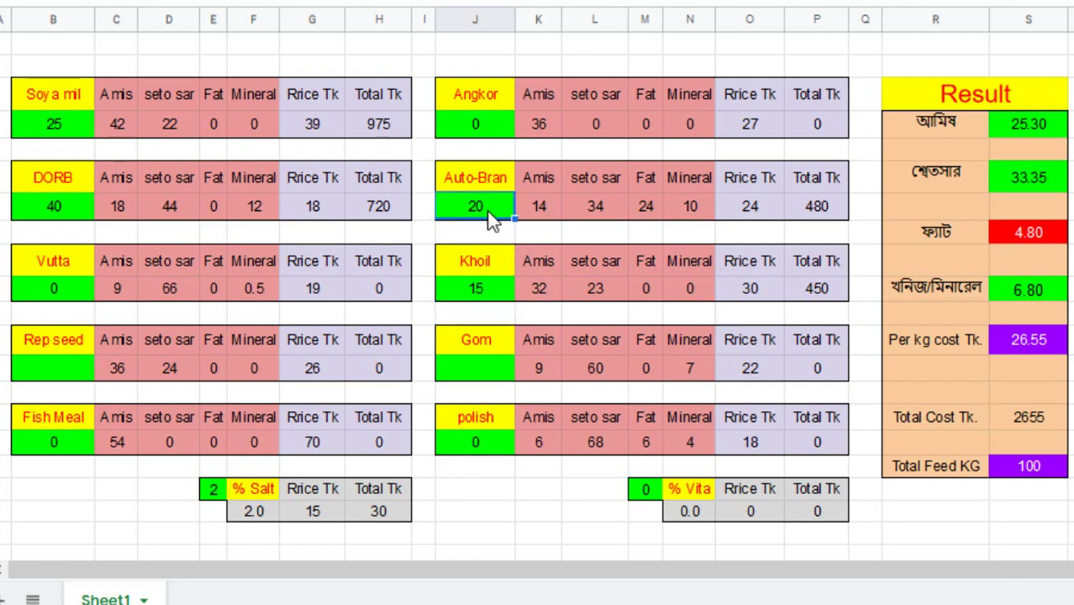
text(25)
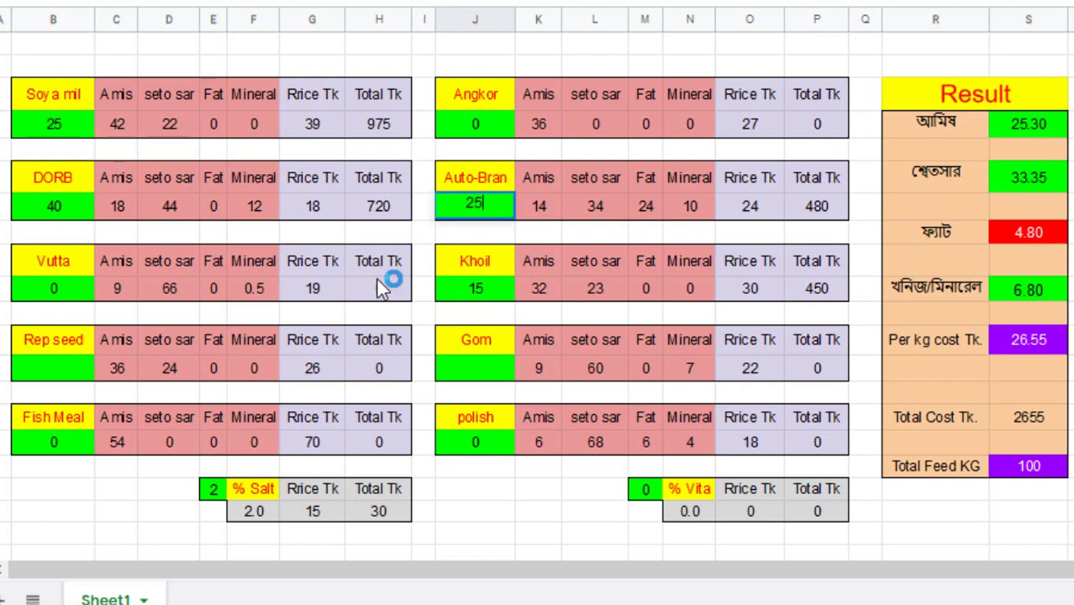
click(61, 212)
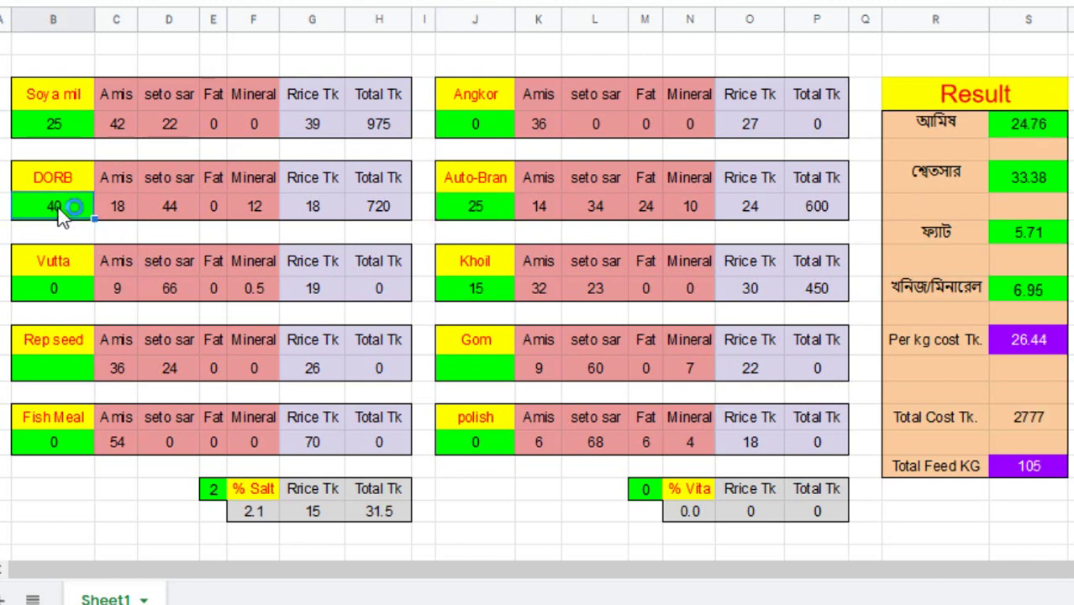
text(35)
key(Return)
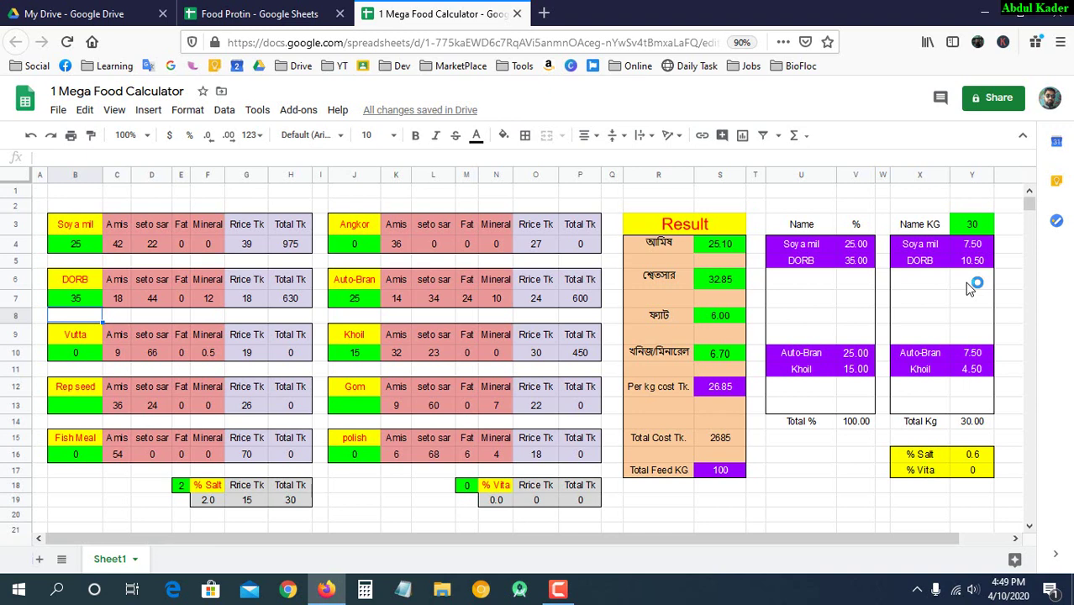
- Scale the new recipe to a batch weight of 500 beside Name KG
click(978, 227)
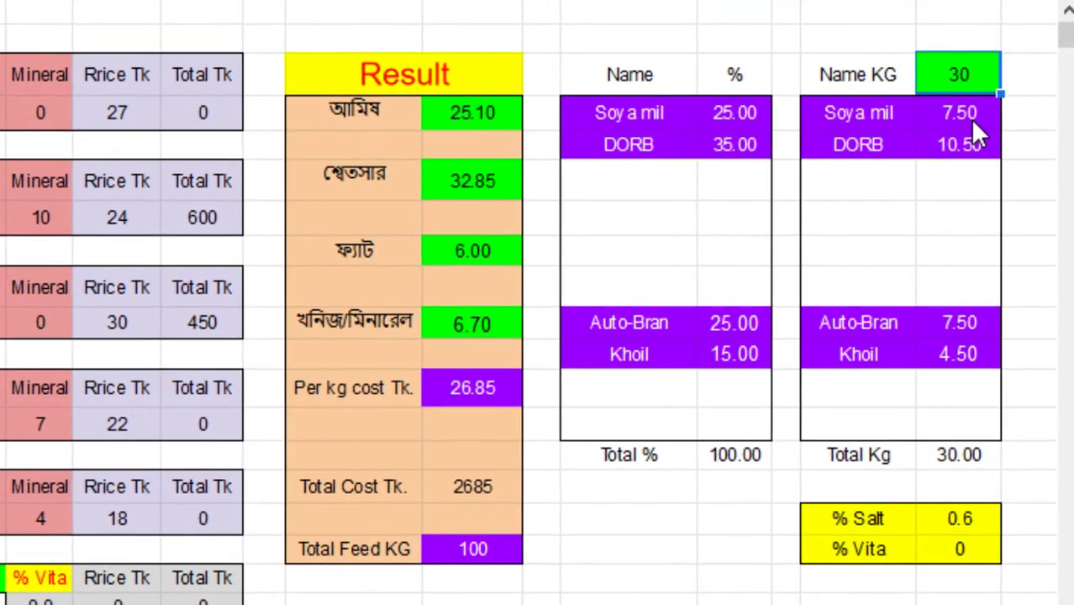
click(980, 227)
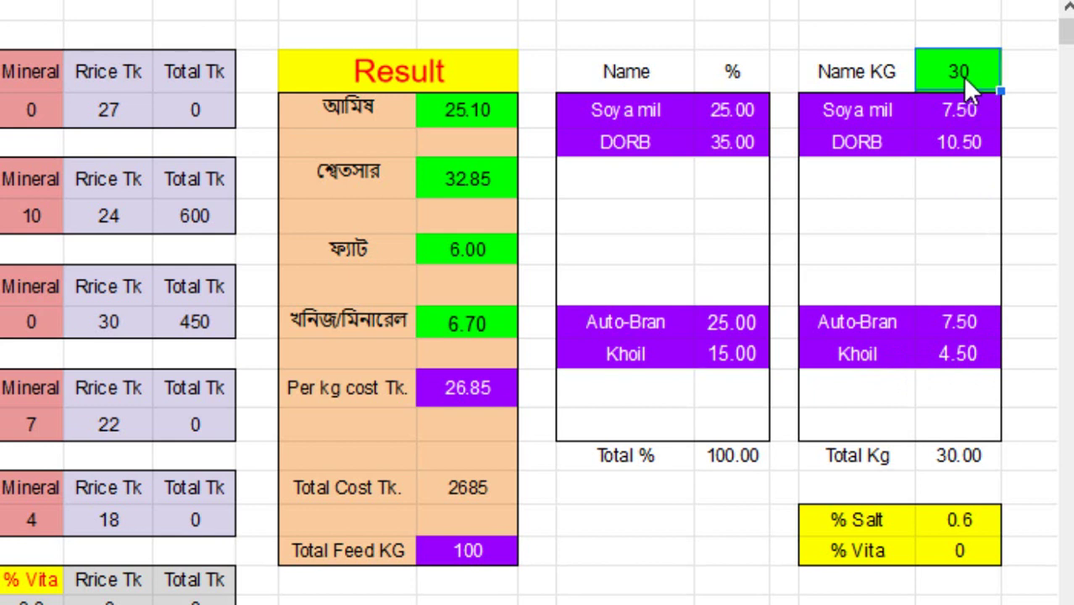
text(500)
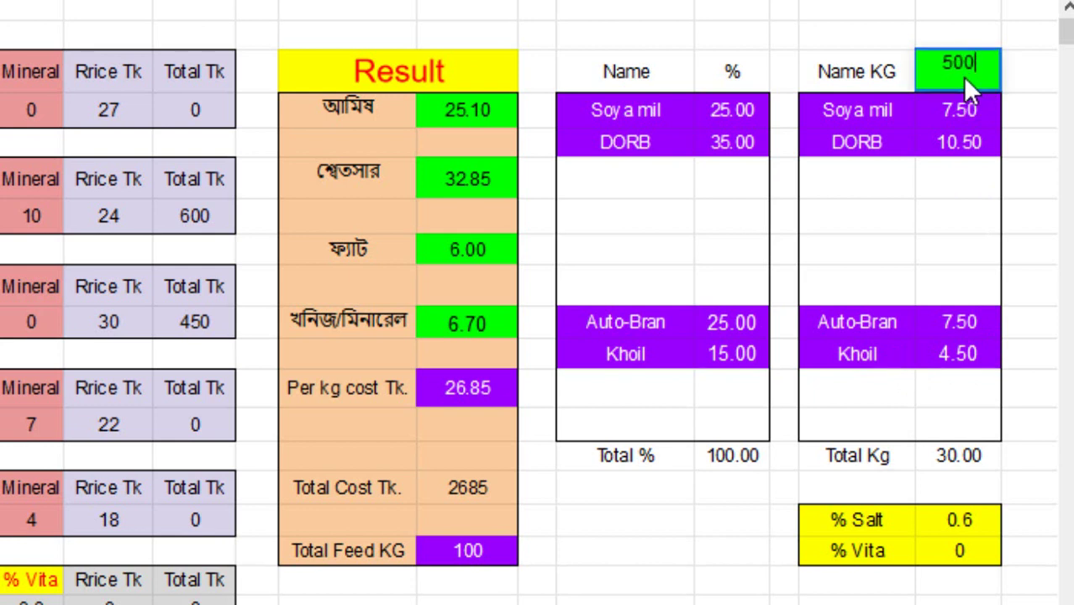
key(Return)
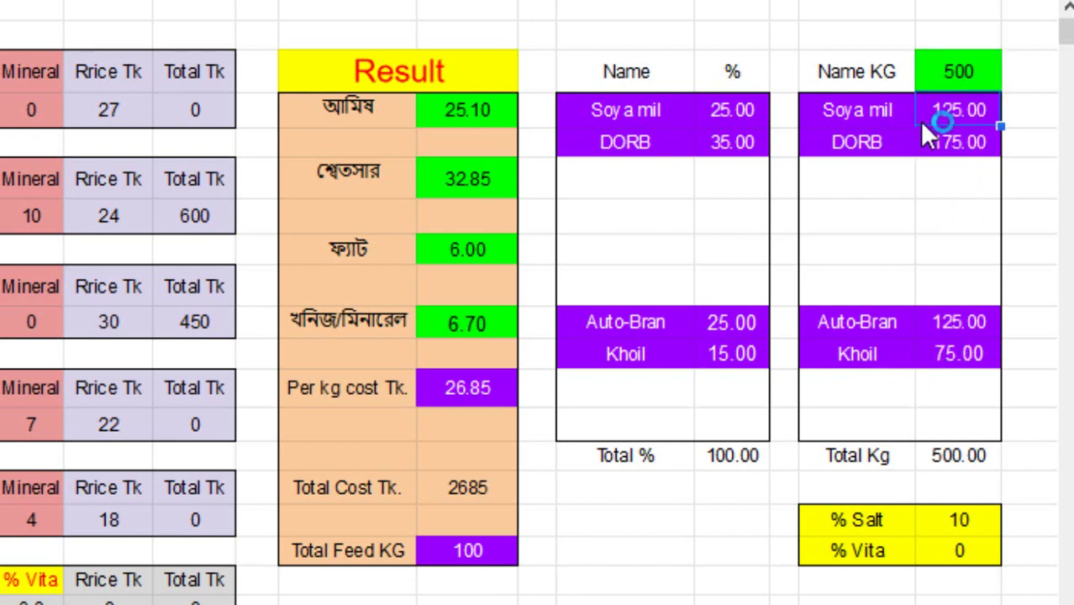